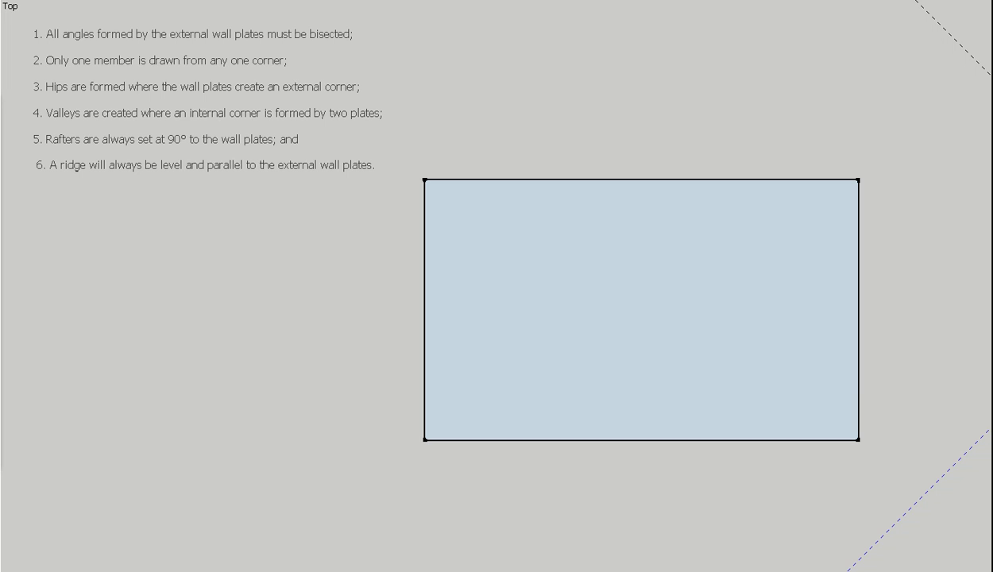
Move the down-right 45° guide through the top-left corner and copy it through the bottom-right corner.
{"action": "left_click", "coordinate": [426, 181]}
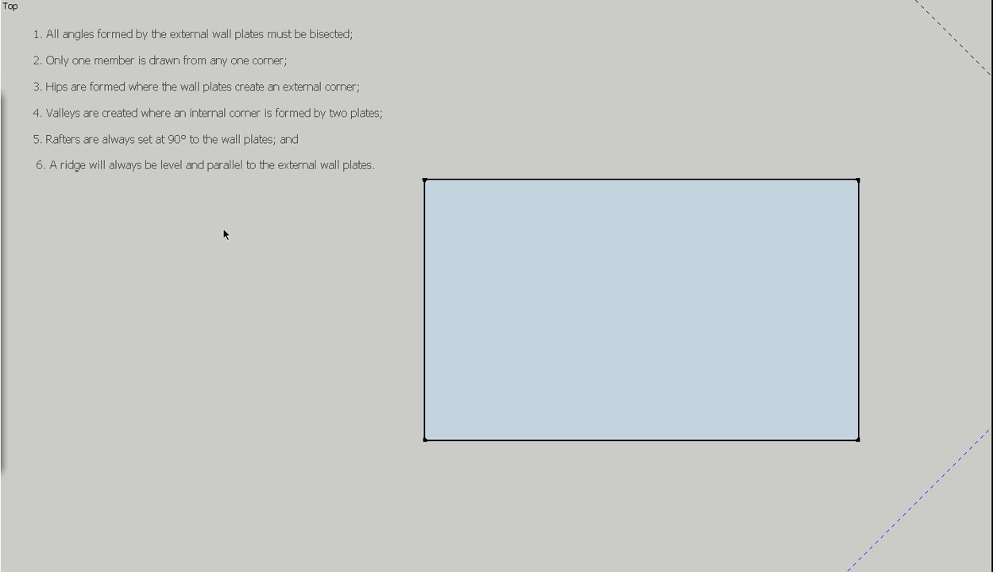
{"action": "left_click", "coordinate": [946, 35]}
{"action": "left_click", "coordinate": [953, 39]}
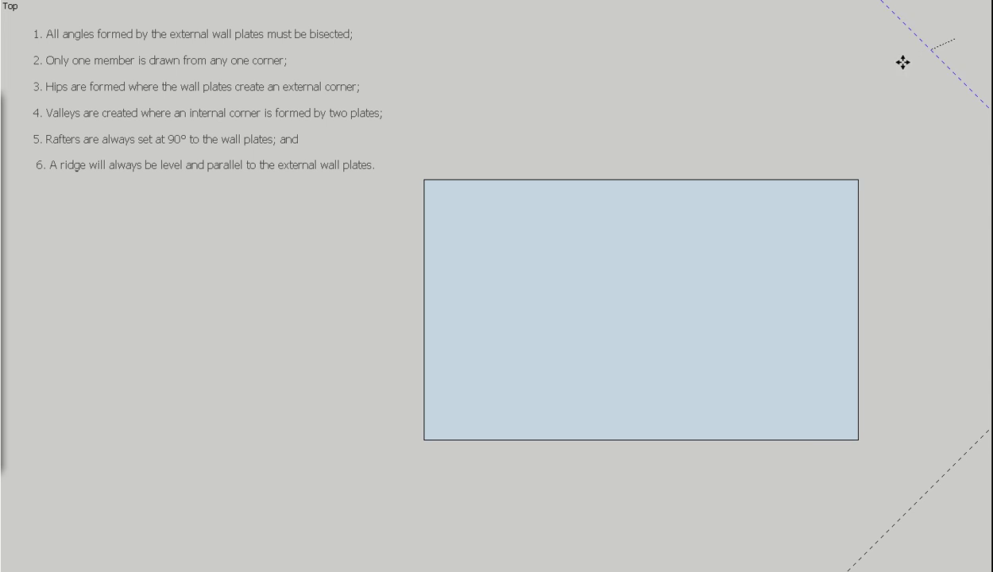
{"action": "left_click", "coordinate": [425, 179]}
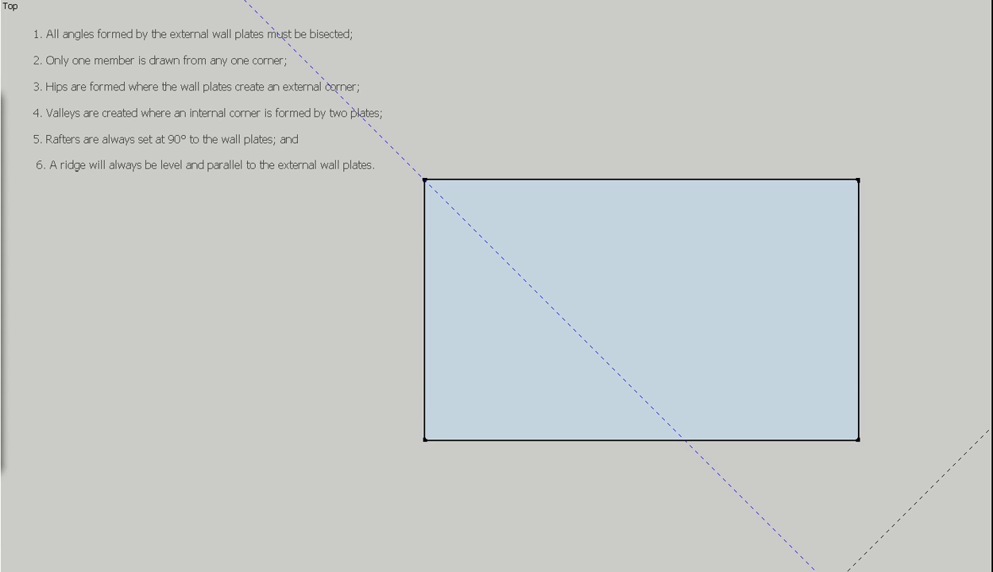
{"action": "left_click", "coordinate": [477, 280]}
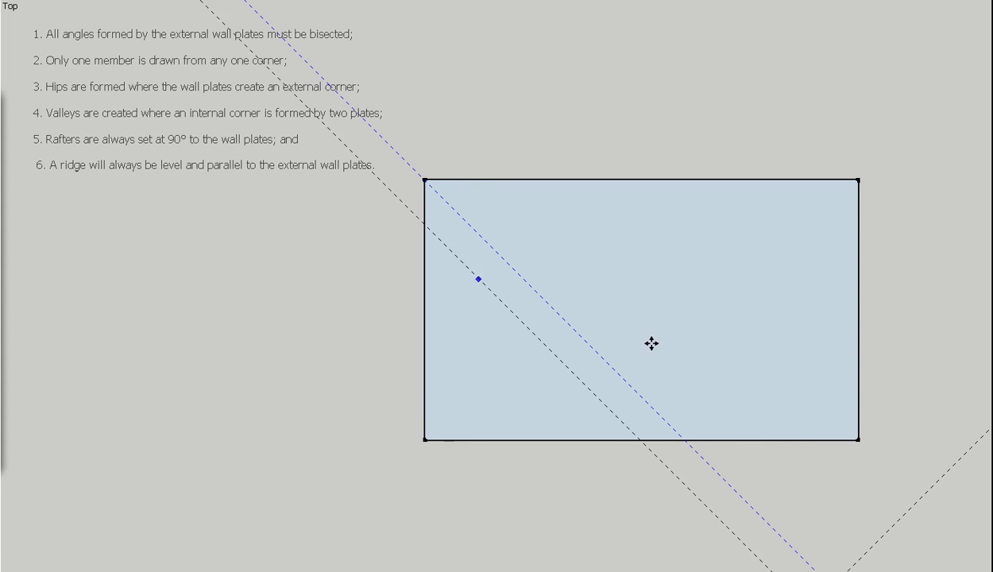
{"action": "left_click", "coordinate": [858, 439]}
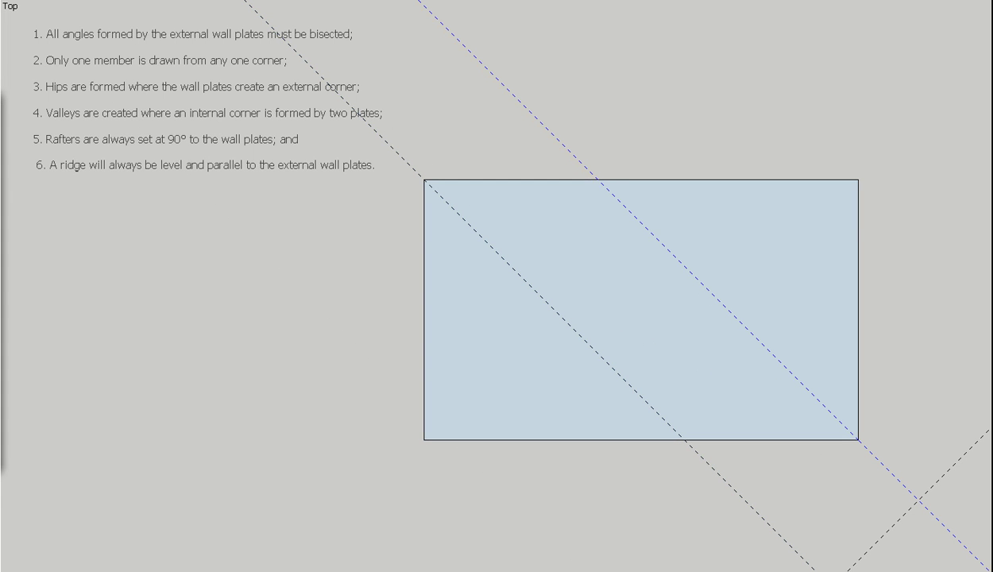
Move the up-right 45° guide through the top-right corner and start a parallel copy of it.
{"action": "left_click", "coordinate": [957, 469]}
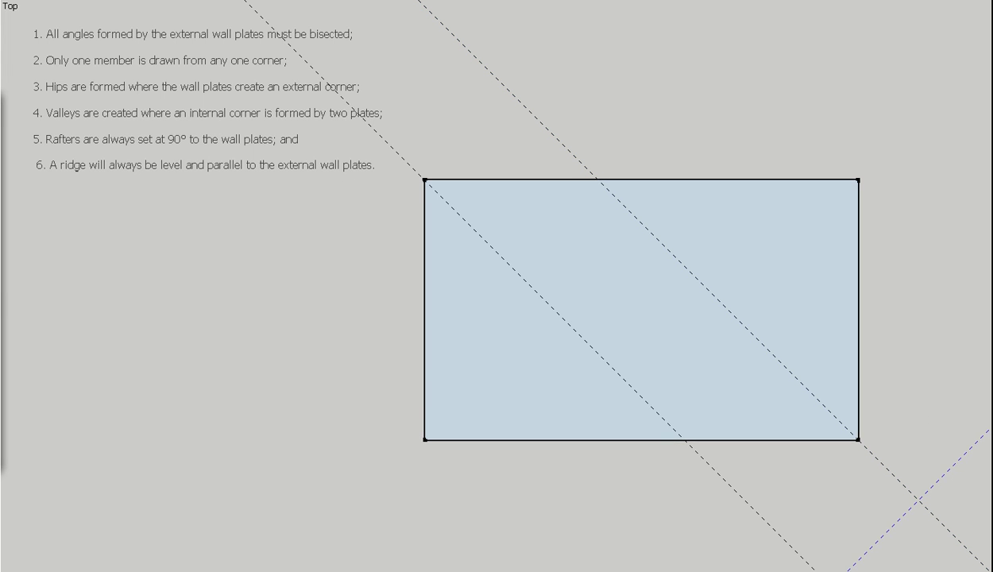
{"action": "left_click", "coordinate": [950, 468]}
{"action": "left_click", "coordinate": [859, 180]}
{"action": "left_click", "coordinate": [173, 257]}
Place the guide copy through the bottom-left corner, then add a horizontal guide 3000 mm below the top edge.
{"action": "left_click", "coordinate": [425, 439]}
{"action": "left_click", "coordinate": [564, 177]}
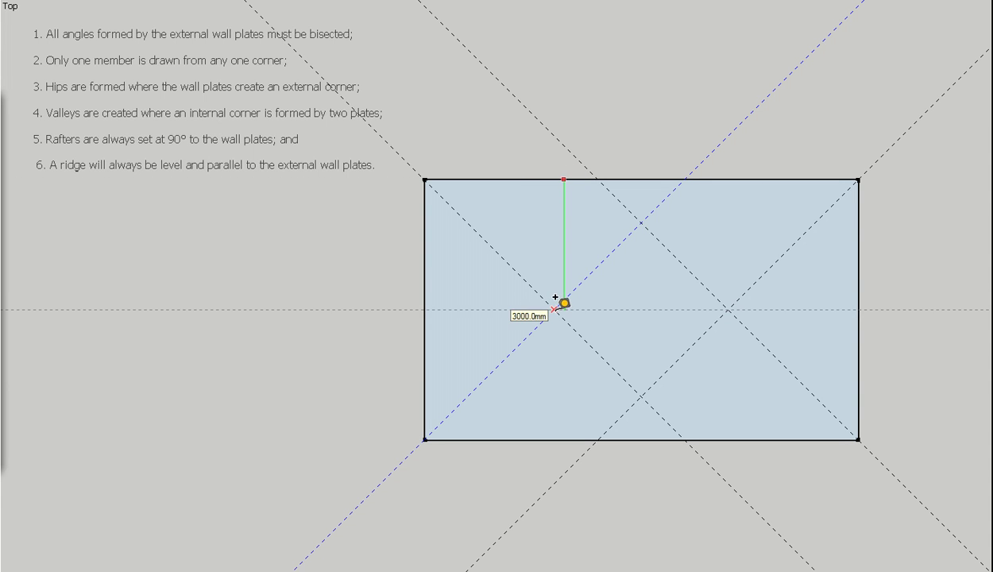
{"action": "left_click", "coordinate": [555, 309]}
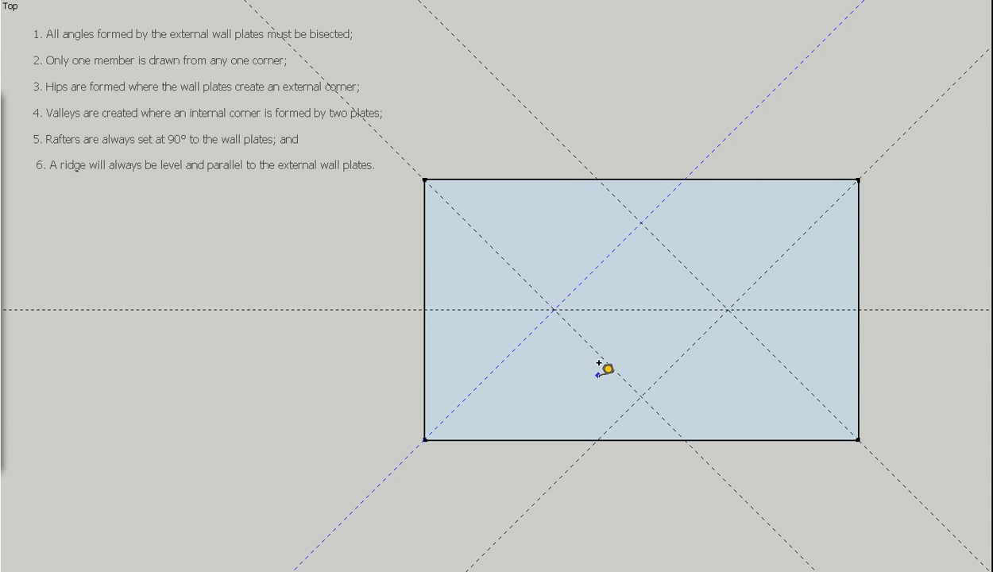
Draw the four corner hips to the guide crossings and the ridge joining the two meeting points.
{"action": "key", "text": "l"}
{"action": "left_click", "coordinate": [424, 179]}
{"action": "left_click", "coordinate": [554, 309]}
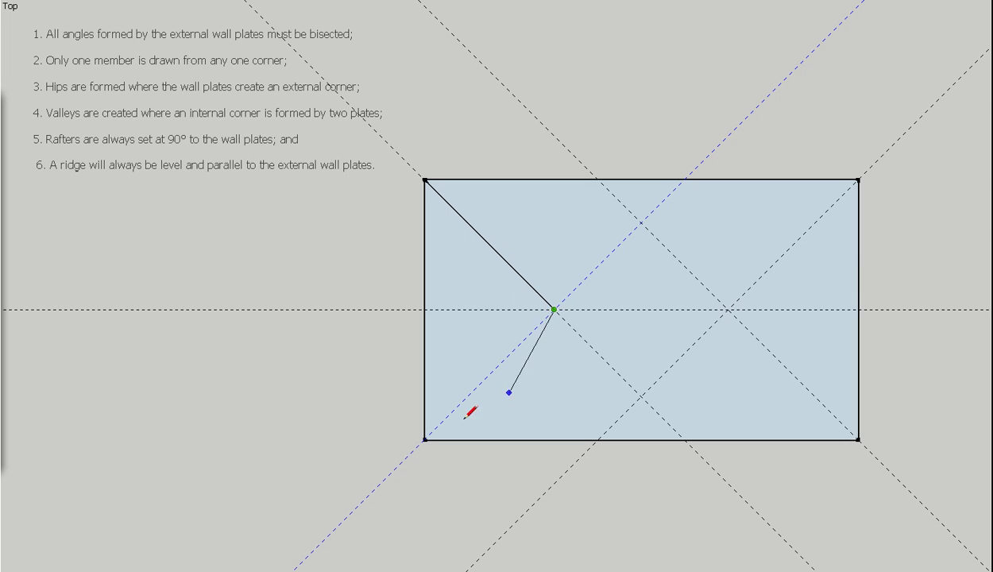
{"action": "left_click", "coordinate": [425, 440]}
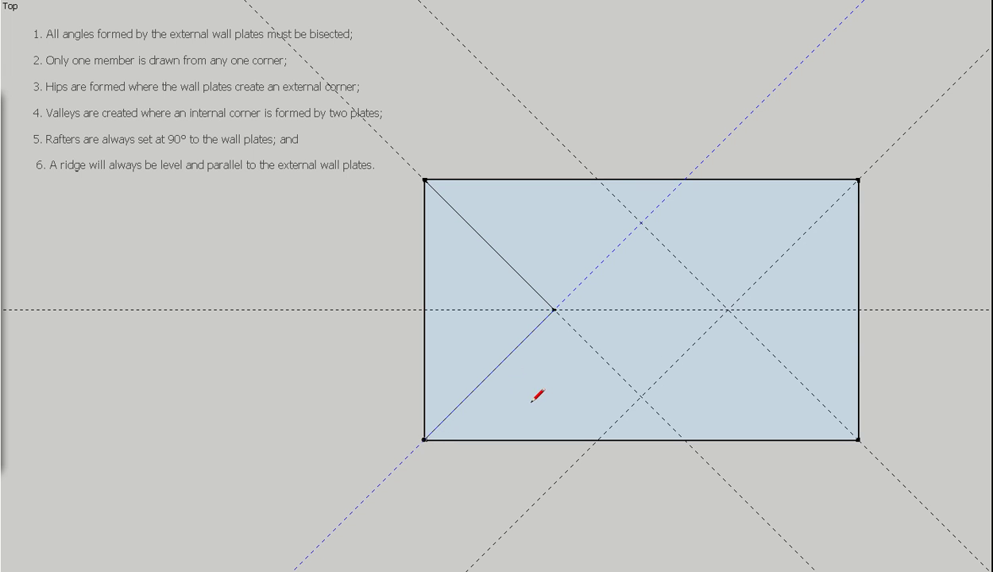
{"action": "left_click", "coordinate": [858, 440]}
{"action": "left_click", "coordinate": [728, 309]}
{"action": "left_click", "coordinate": [858, 180]}
{"action": "left_click", "coordinate": [554, 309]}
Erase the four diagonal guides and the horizontal ridge guide.
{"action": "key", "text": "e"}
{"action": "left_click", "coordinate": [424, 162]}
{"action": "left_click", "coordinate": [561, 143]}
{"action": "left_click", "coordinate": [719, 145]}
{"action": "left_click", "coordinate": [884, 152]}
{"action": "left_click", "coordinate": [871, 308]}
Draw lines from the left inner corner up to the top wall and from the right inner corner to the right wall.
{"action": "scroll", "coordinate": [173, 276], "scroll_direction": "down", "scroll_amount": 5}
{"action": "scroll", "coordinate": [172, 272], "scroll_direction": "down", "scroll_amount": 4}
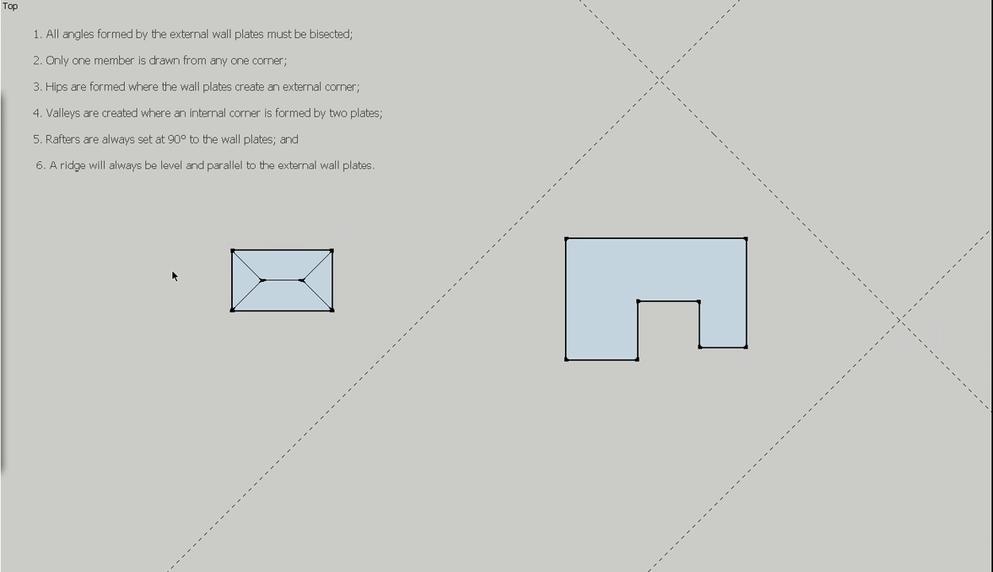
{"action": "scroll", "coordinate": [684, 275], "scroll_direction": "up", "scroll_amount": 3}
{"action": "scroll", "coordinate": [743, 365], "scroll_direction": "up", "scroll_amount": 4}
{"action": "scroll", "coordinate": [548, 326], "scroll_direction": "up", "scroll_amount": 1}
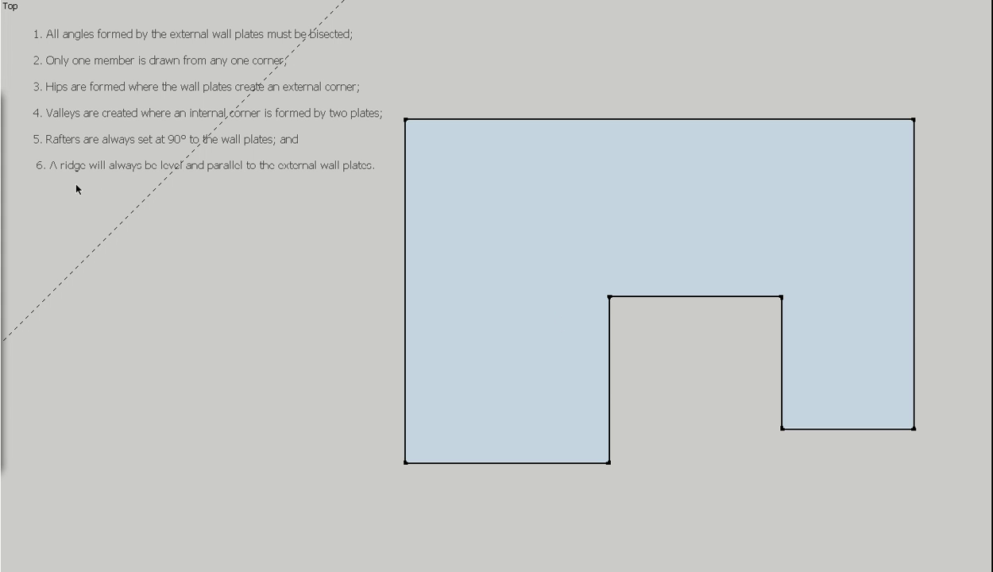
{"action": "left_click", "coordinate": [608, 297]}
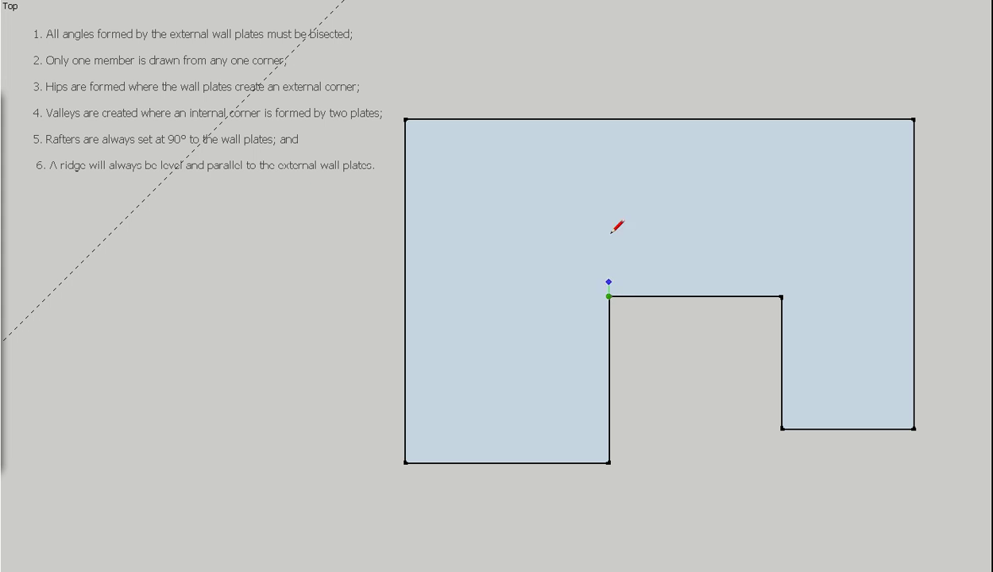
{"action": "left_click", "coordinate": [608, 118]}
{"action": "left_click", "coordinate": [782, 296]}
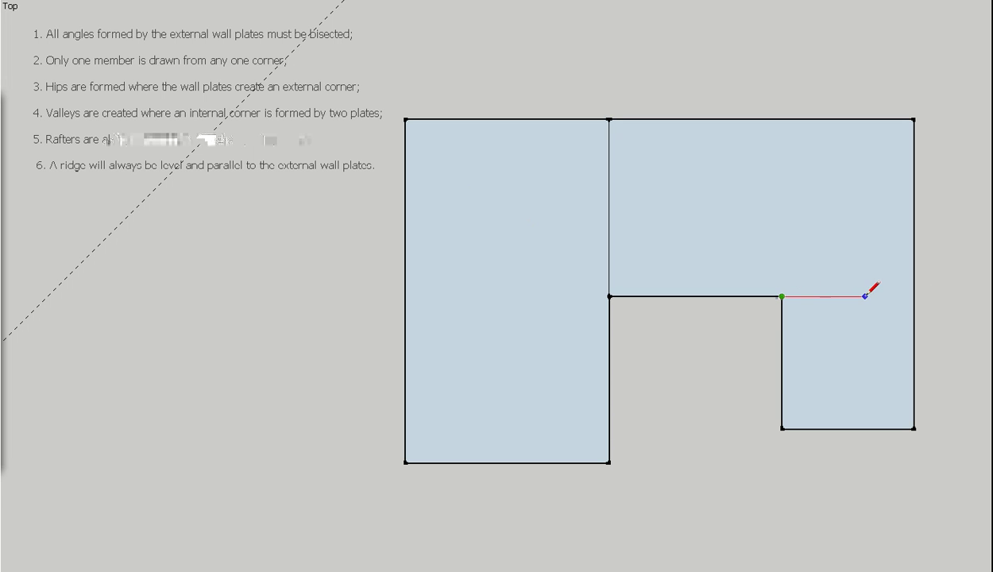
{"action": "left_click", "coordinate": [914, 297]}
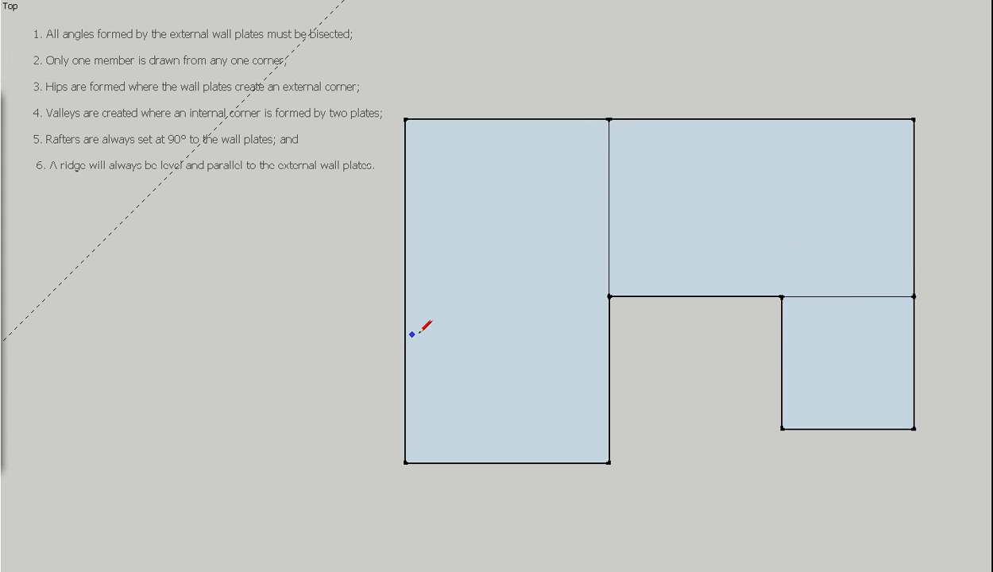
{"action": "scroll", "coordinate": [413, 334], "scroll_direction": "down", "scroll_amount": 2}
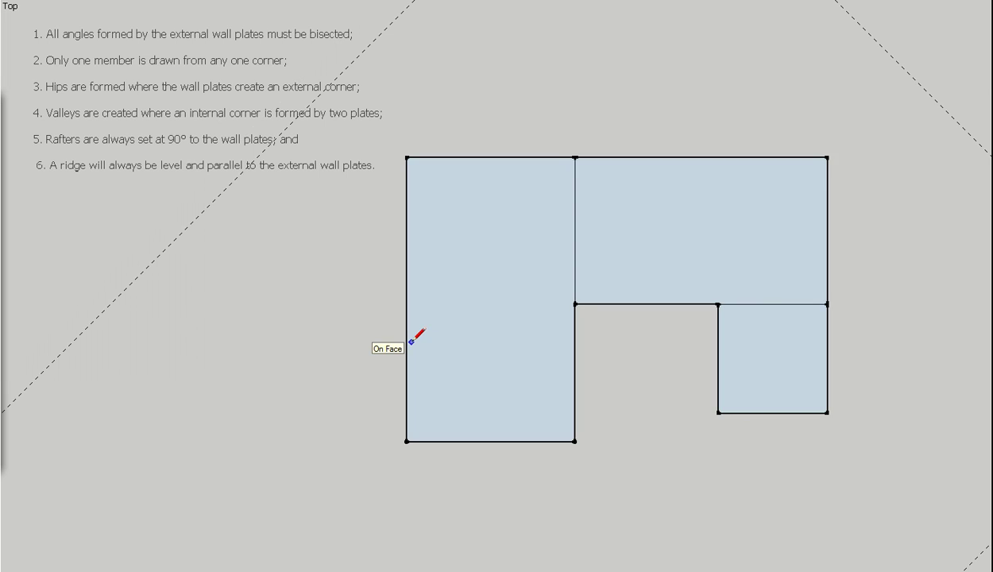
{"action": "scroll", "coordinate": [496, 349], "scroll_direction": "up", "scroll_amount": 3}
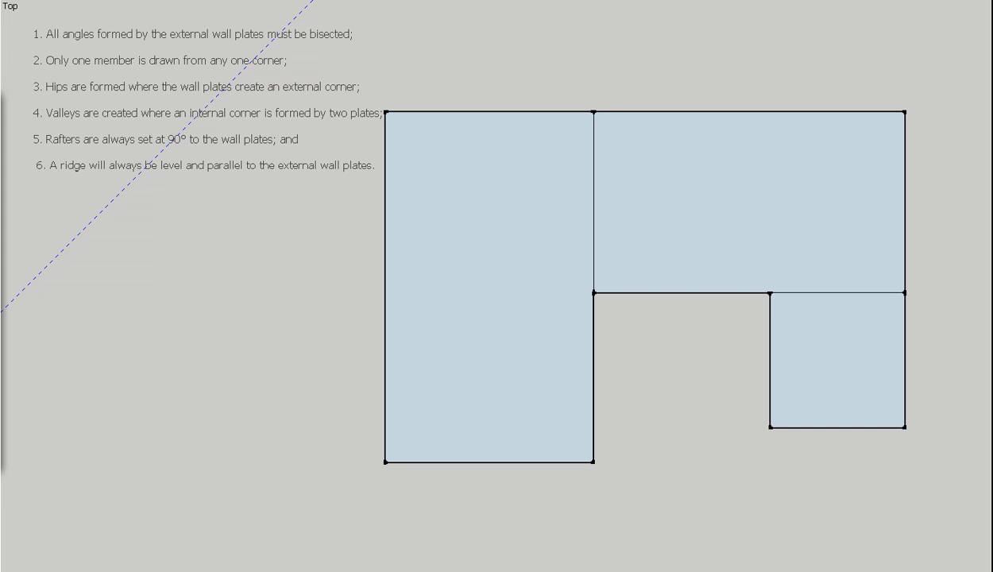
Place 45° guide copies through the bottom-left corner, the top wall junction and the top-right corner.
{"action": "left_click", "coordinate": [96, 216]}
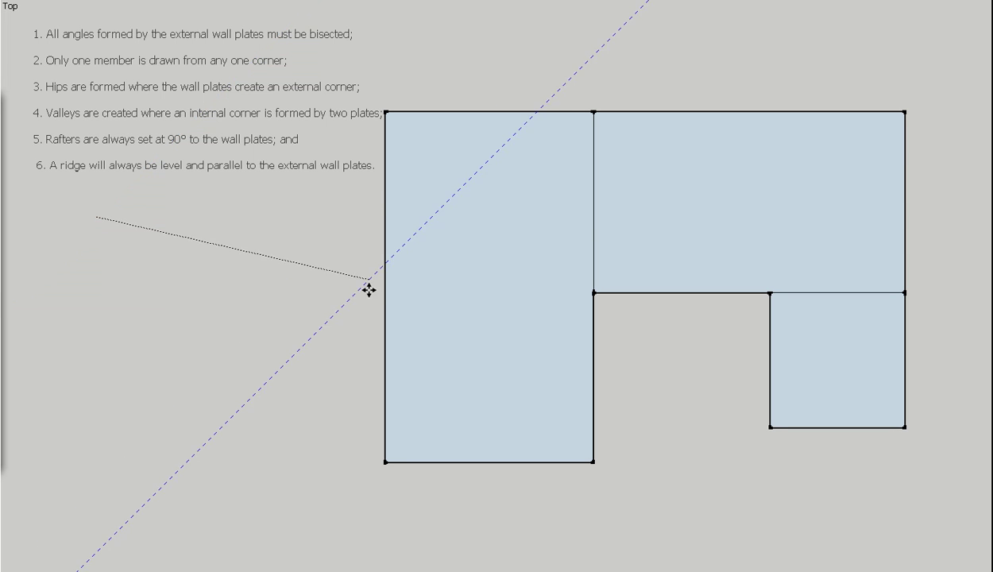
{"action": "left_click", "coordinate": [385, 462]}
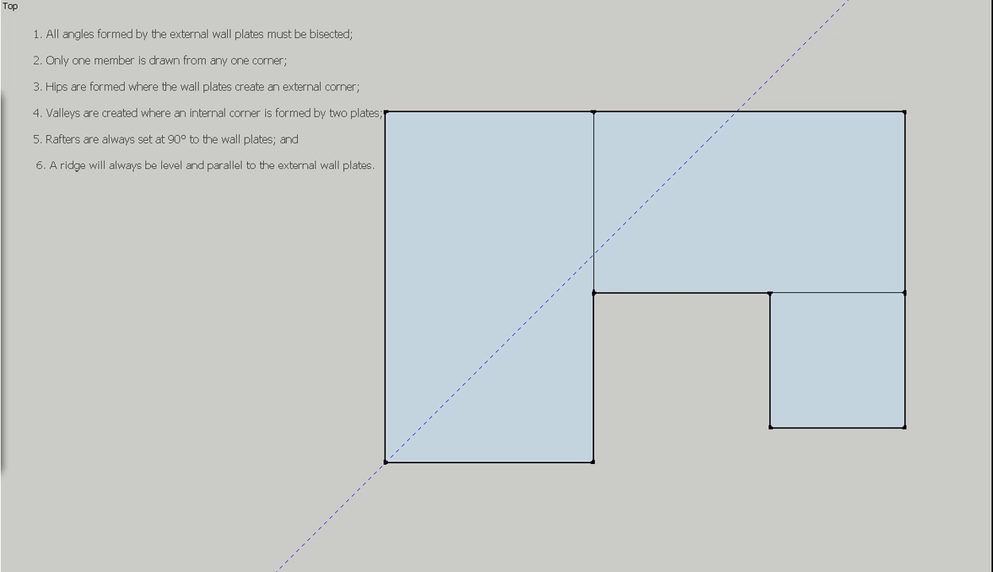
{"action": "left_click", "coordinate": [139, 154]}
{"action": "left_click", "coordinate": [593, 111]}
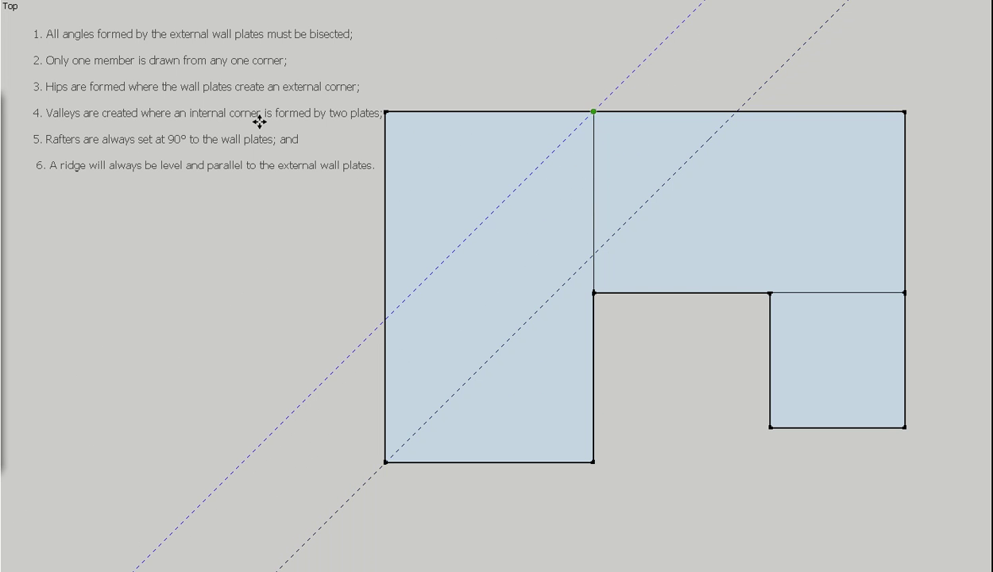
{"action": "left_click", "coordinate": [570, 162]}
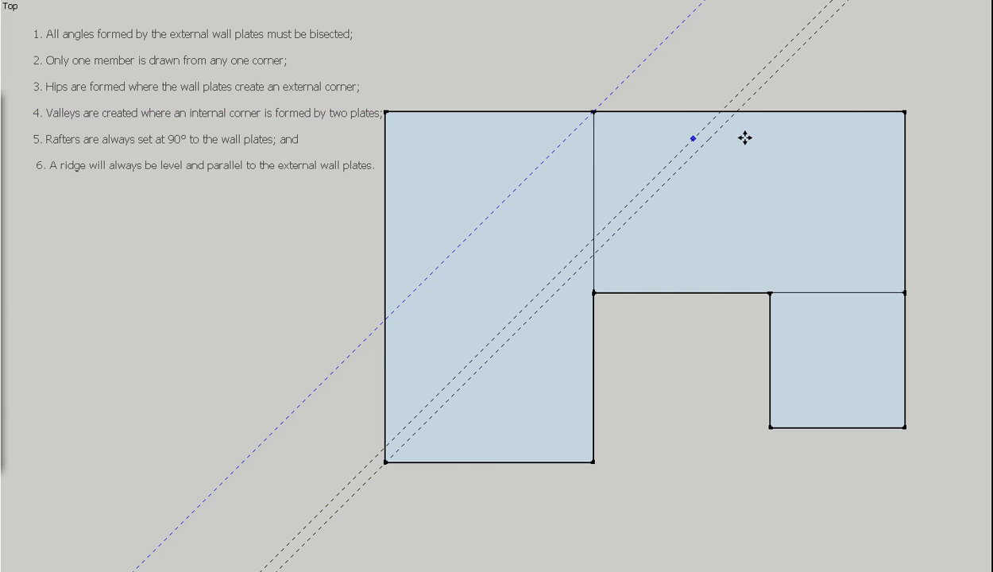
{"action": "left_click", "coordinate": [905, 112]}
Add parallel guides through the right outer corner, the small wing's bottom-left corner and the right internal corner.
{"action": "left_click", "coordinate": [503, 197]}
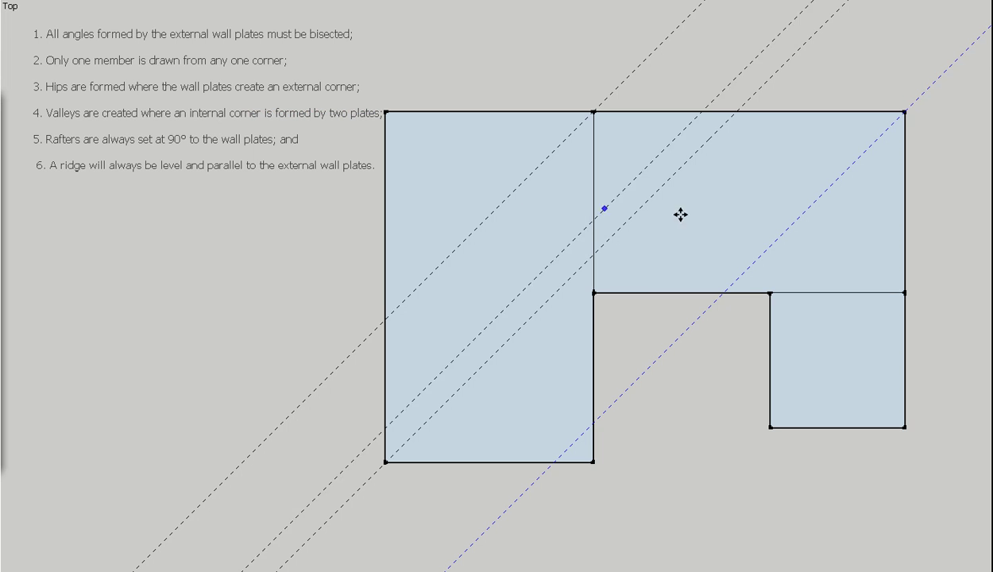
{"action": "left_click", "coordinate": [905, 294]}
{"action": "left_click", "coordinate": [526, 364]}
{"action": "left_click", "coordinate": [770, 428]}
{"action": "left_click", "coordinate": [640, 377]}
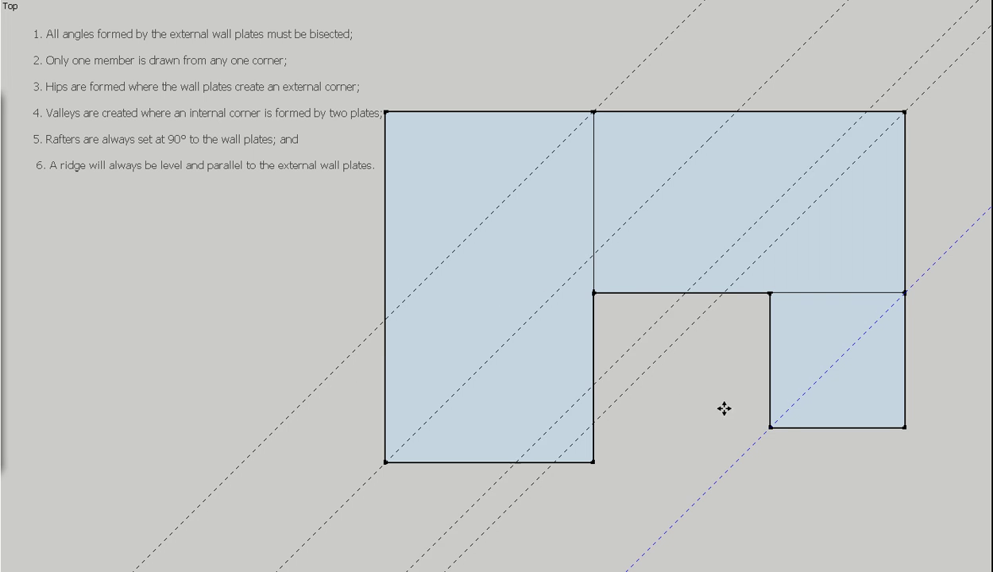
{"action": "left_click", "coordinate": [770, 293]}
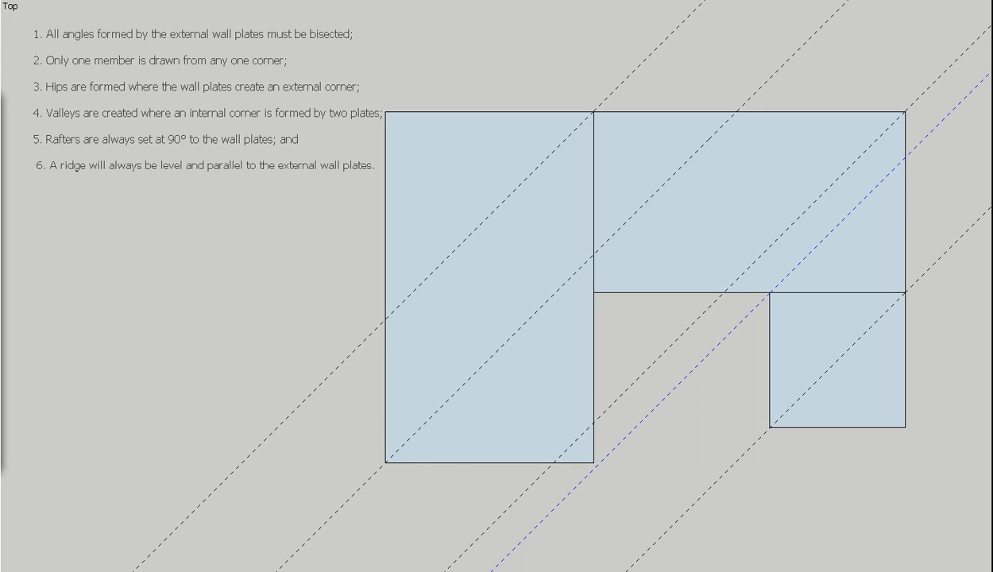
{"action": "scroll", "coordinate": [948, 295], "scroll_direction": "down", "scroll_amount": 3}
{"action": "left_click", "coordinate": [957, 38]}
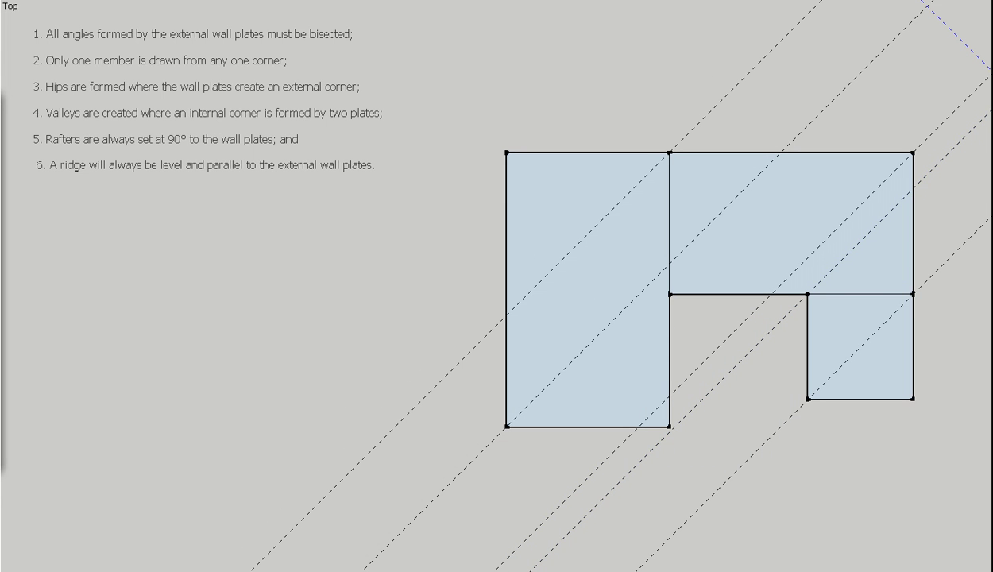
Move the down-right guide through the small wing's bottom-right corner and copy it through the left internal corner.
{"action": "left_click", "coordinate": [953, 32]}
{"action": "scroll", "coordinate": [906, 326], "scroll_direction": "up", "scroll_amount": 4}
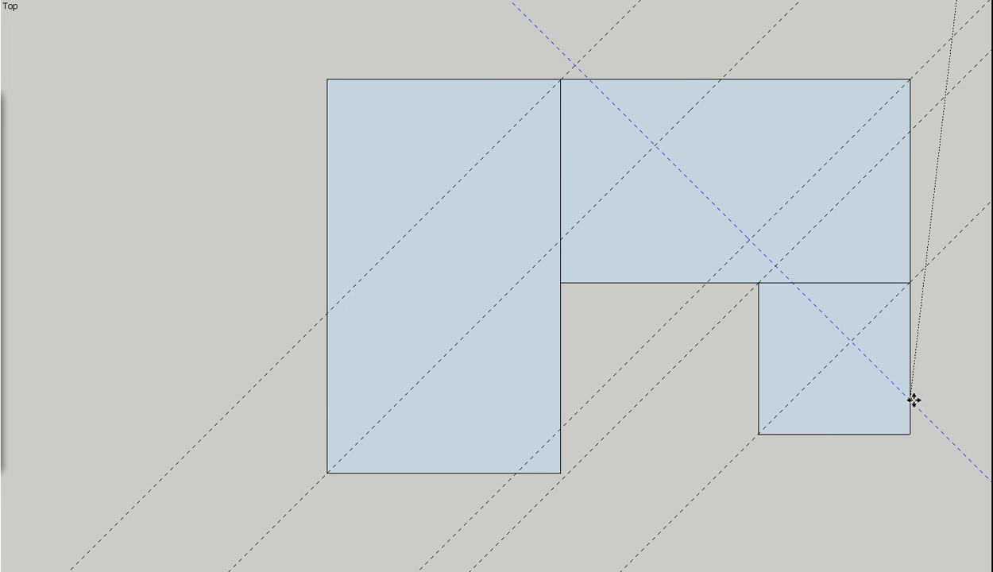
{"action": "scroll", "coordinate": [912, 397], "scroll_direction": "up", "scroll_amount": 1}
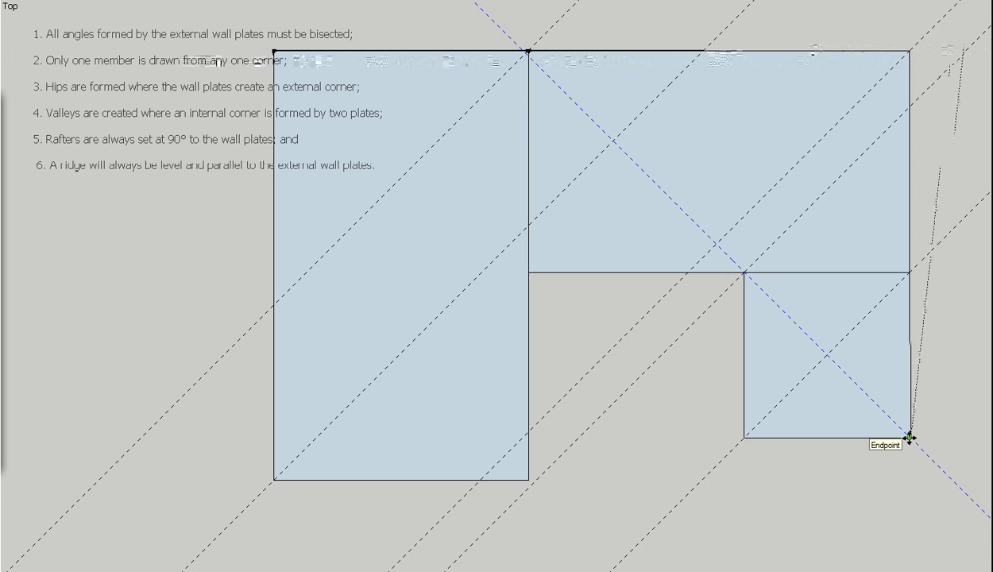
{"action": "left_click", "coordinate": [910, 438]}
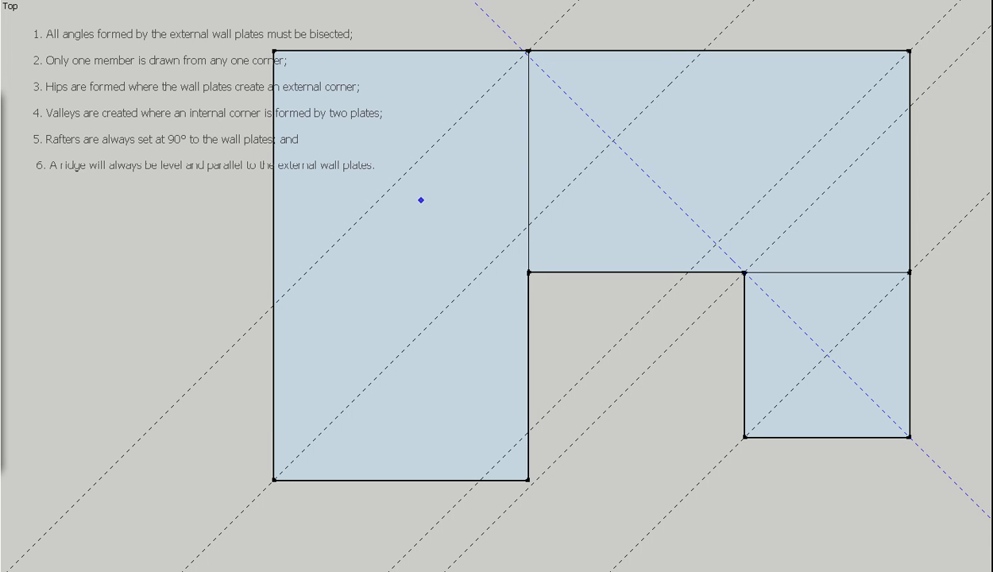
{"action": "scroll", "coordinate": [700, 413], "scroll_direction": "down", "scroll_amount": 2}
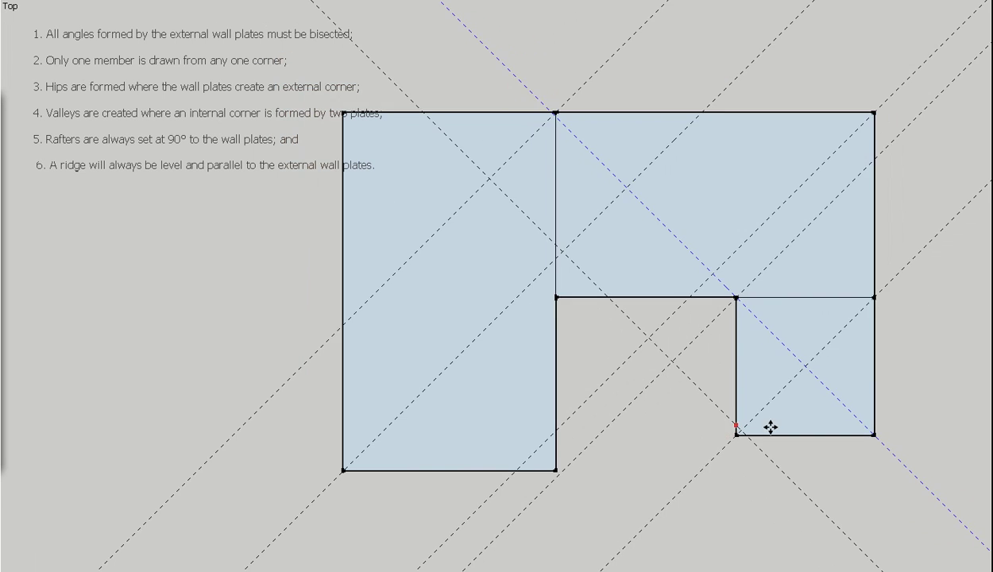
{"action": "left_click", "coordinate": [739, 297]}
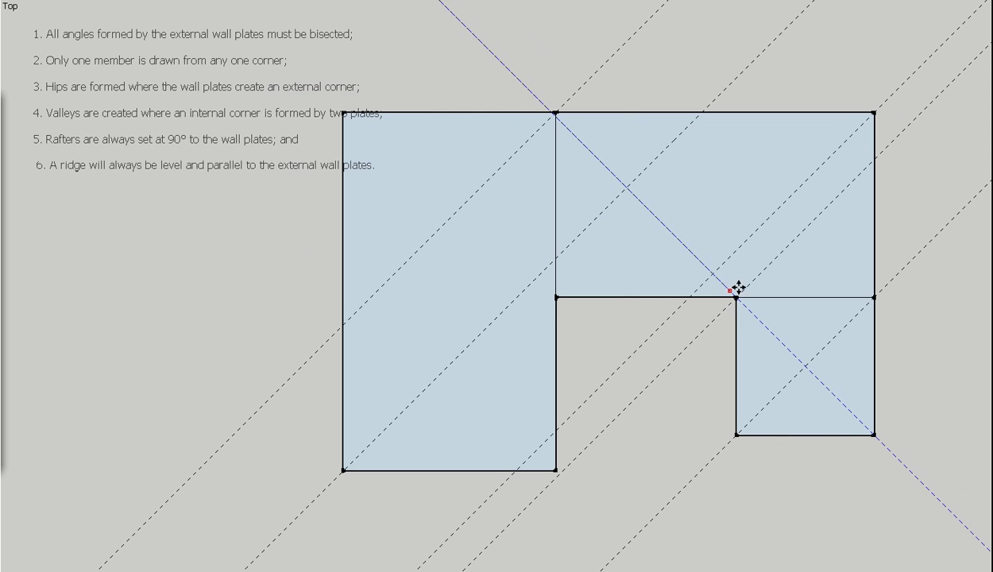
{"action": "left_click", "coordinate": [554, 298]}
{"action": "left_click", "coordinate": [556, 298]}
Copy the down-right guide through the wing's bottom corner, the top-left wall corner and the right wall corner.
{"action": "left_click", "coordinate": [556, 471]}
{"action": "left_click", "coordinate": [555, 471]}
{"action": "scroll", "coordinate": [617, 365], "scroll_direction": "down", "scroll_amount": 1}
{"action": "scroll", "coordinate": [415, 145], "scroll_direction": "up", "scroll_amount": 1}
{"action": "left_click", "coordinate": [380, 157]}
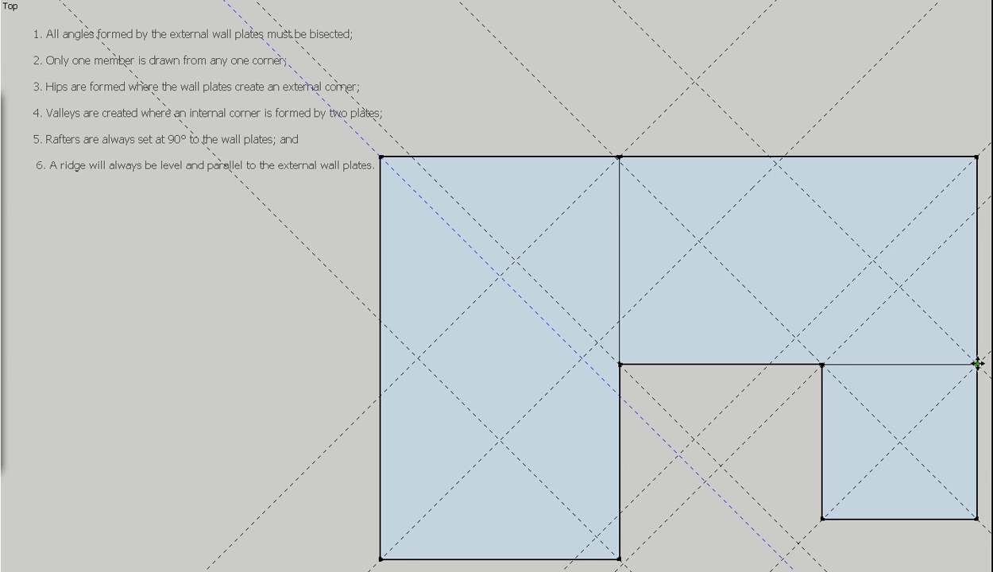
{"action": "left_click", "coordinate": [977, 364]}
With the Tape Measure, add guides from the left wall and top plate, plus one down the right wing's centre.
{"action": "key", "text": "t"}
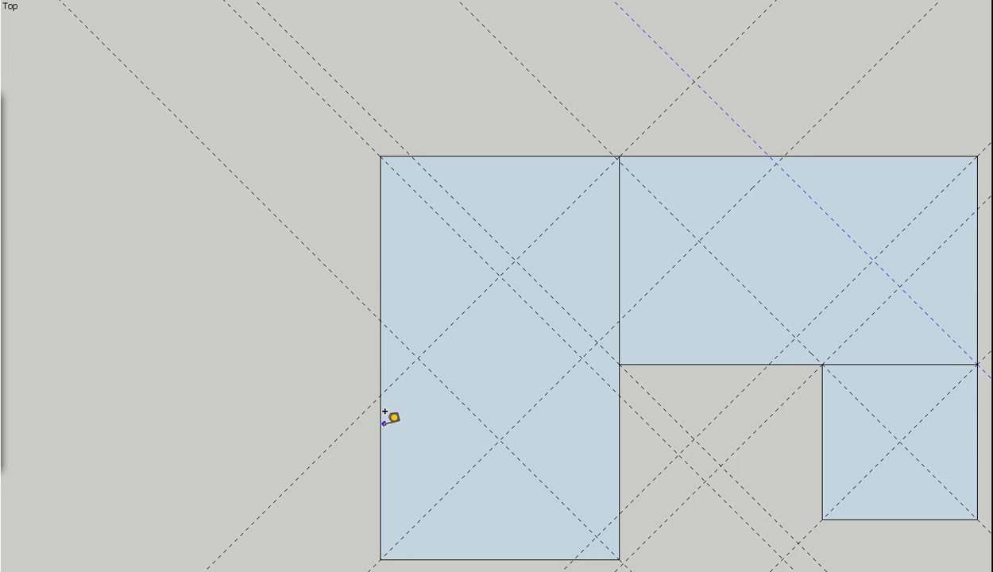
{"action": "left_click", "coordinate": [380, 423]}
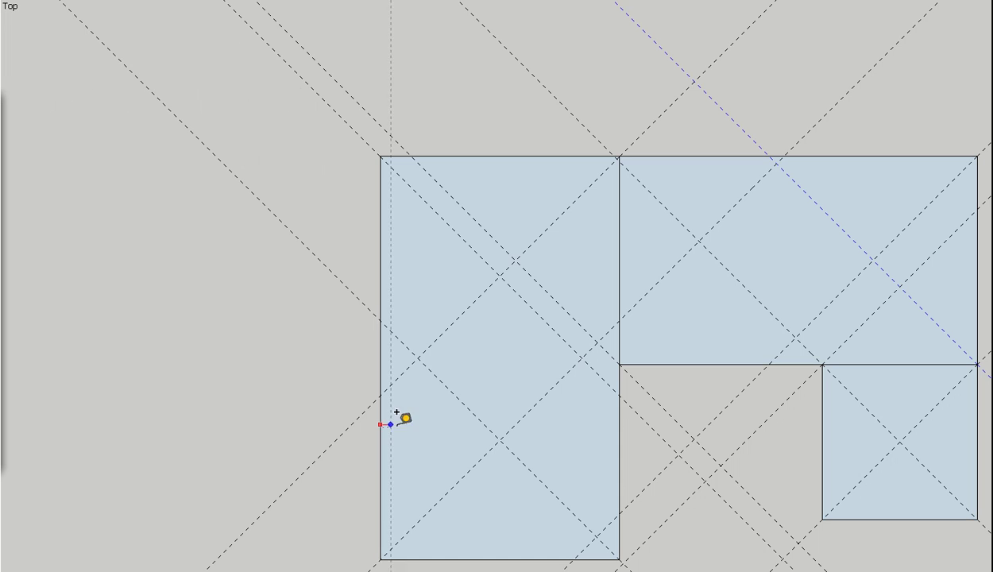
{"action": "left_click", "coordinate": [500, 430]}
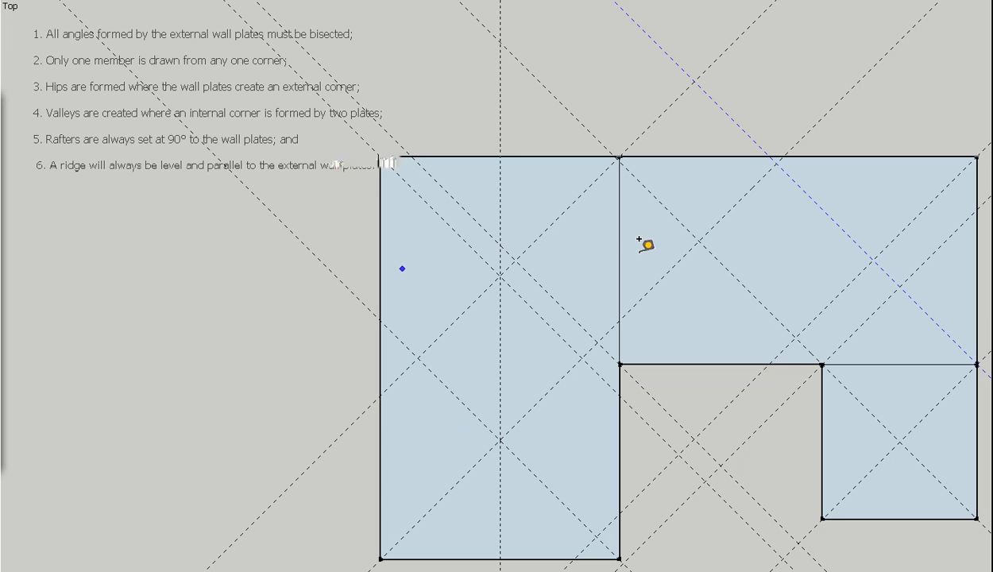
{"action": "left_click", "coordinate": [733, 157]}
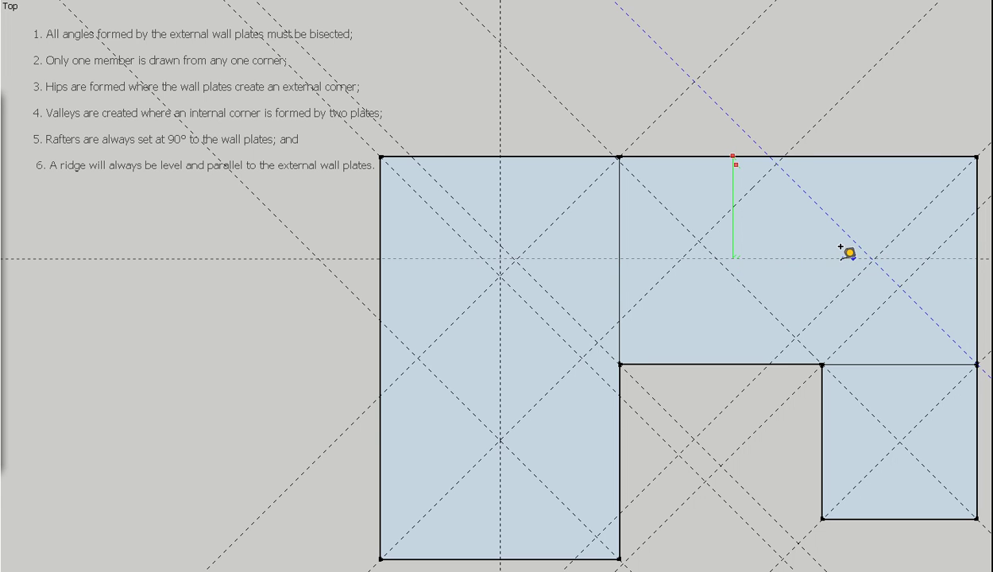
{"action": "scroll", "coordinate": [840, 247], "scroll_direction": "down", "scroll_amount": 1}
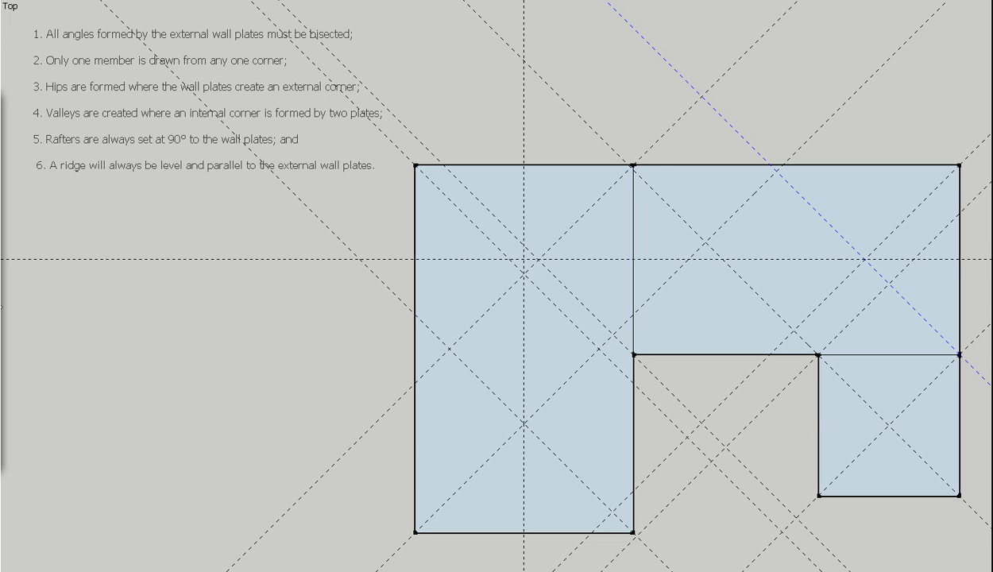
{"action": "left_click", "coordinate": [819, 425]}
{"action": "left_click", "coordinate": [889, 410]}
Draw the left wing's two lower hips, its ridge, and the upper hips to the top-left and top-middle corners.
{"action": "left_click", "coordinate": [415, 533]}
{"action": "left_click", "coordinate": [524, 424]}
{"action": "left_click", "coordinate": [633, 531]}
{"action": "left_click", "coordinate": [523, 424]}
{"action": "left_click", "coordinate": [524, 273]}
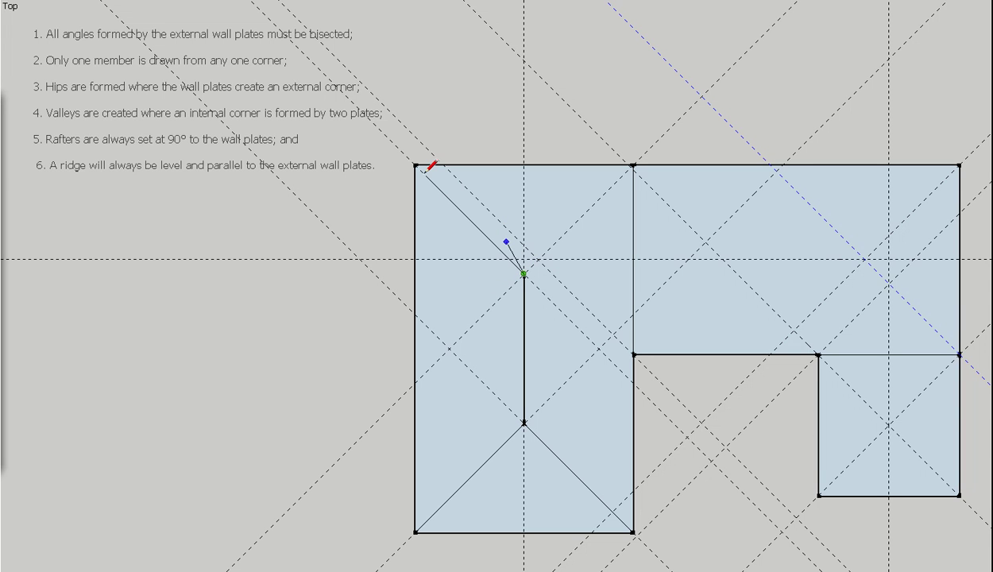
{"action": "left_click", "coordinate": [415, 165]}
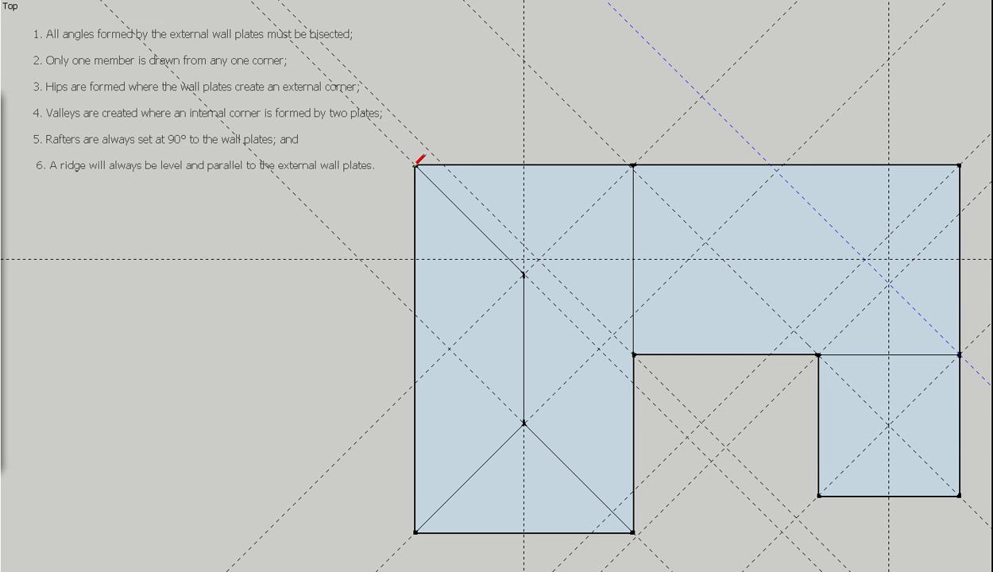
{"action": "left_click", "coordinate": [524, 273]}
{"action": "left_click", "coordinate": [633, 166]}
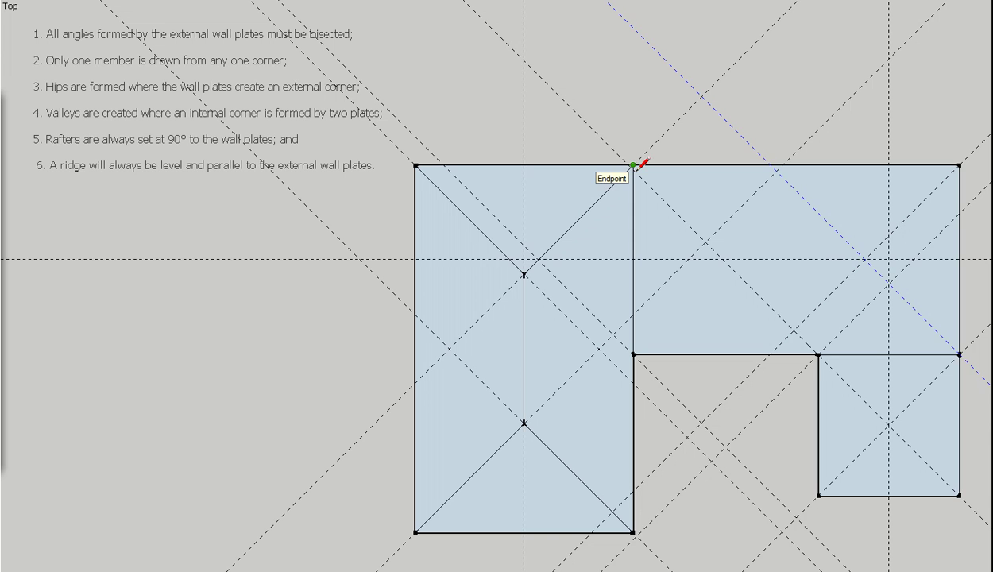
{"action": "left_click", "coordinate": [633, 165]}
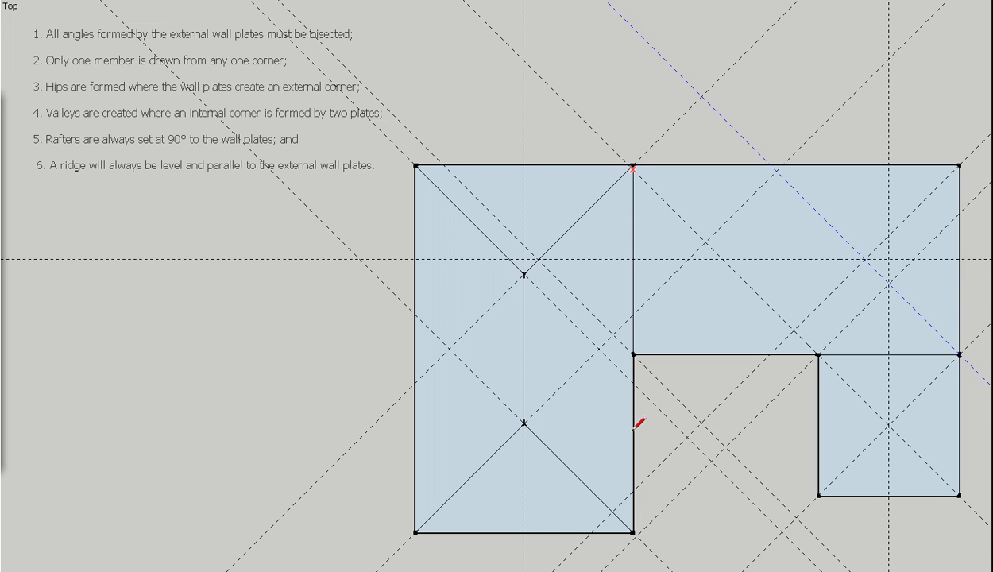
Draw the right wing's two upper hips and the horizontal ridge running left to the main hip point.
{"action": "left_click", "coordinate": [960, 354]}
{"action": "left_click", "coordinate": [864, 259]}
{"action": "left_click", "coordinate": [960, 165]}
{"action": "left_click", "coordinate": [865, 260]}
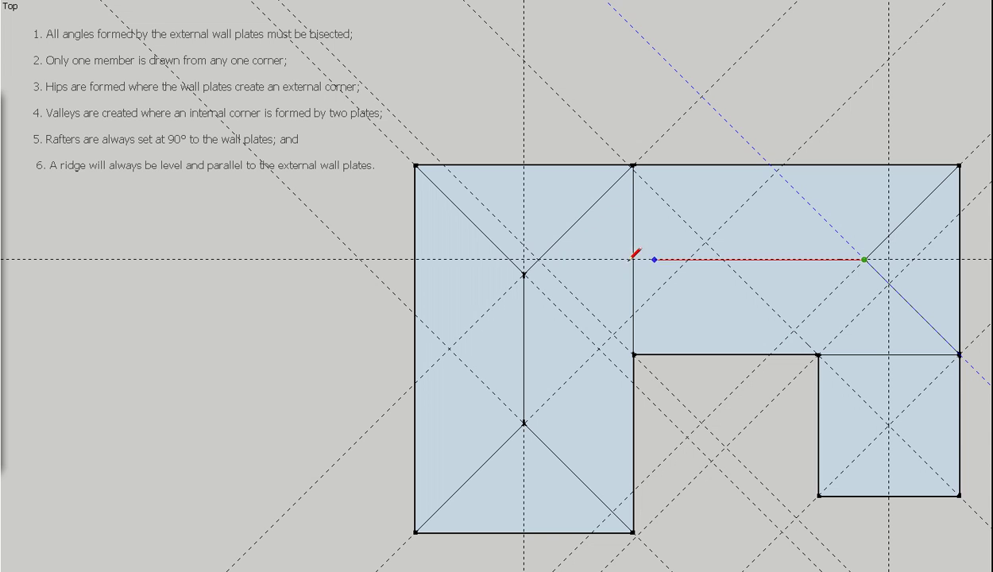
{"action": "left_click", "coordinate": [539, 259]}
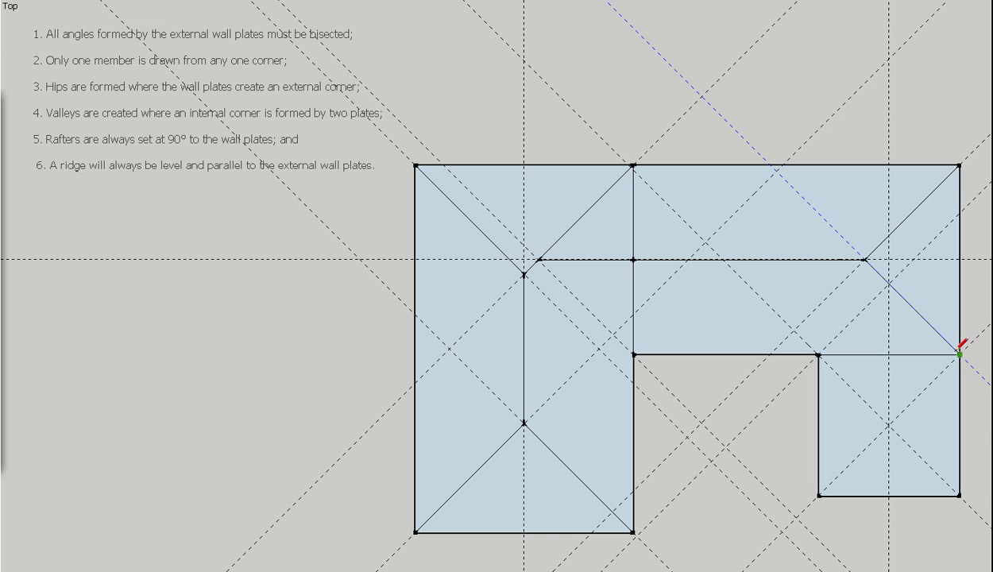
Draw the right wing's lower hips and centre ridge, plus valleys from both inner corners to the ridges.
{"action": "left_click", "coordinate": [819, 496]}
{"action": "left_click", "coordinate": [888, 426]}
{"action": "left_click", "coordinate": [960, 495]}
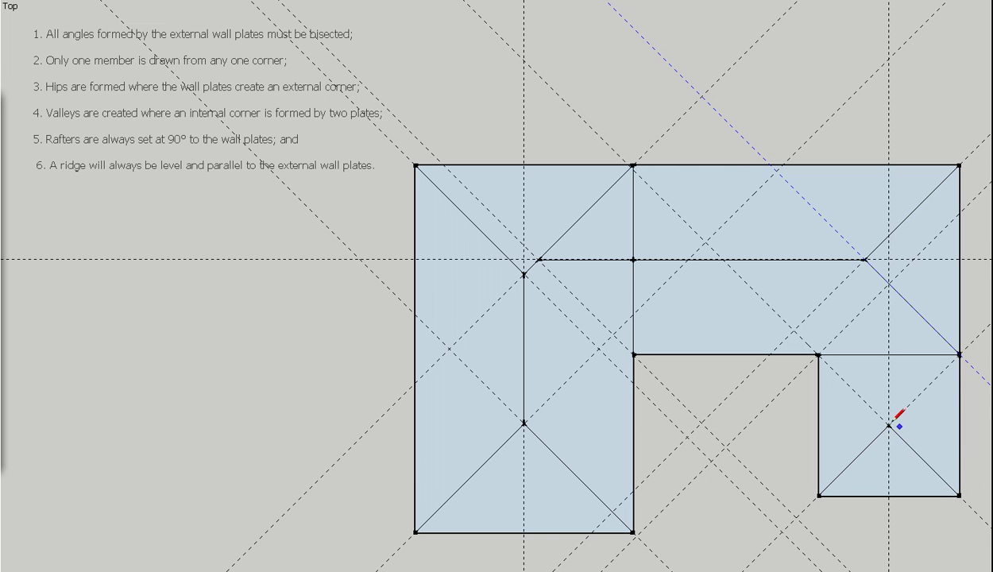
{"action": "left_click", "coordinate": [888, 283]}
{"action": "left_click", "coordinate": [819, 354]}
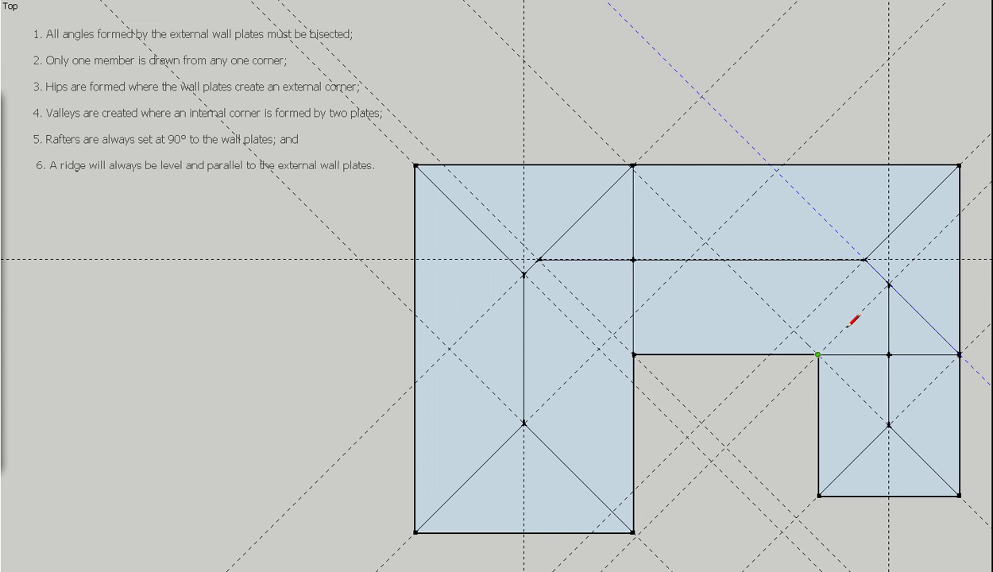
{"action": "left_click", "coordinate": [890, 283]}
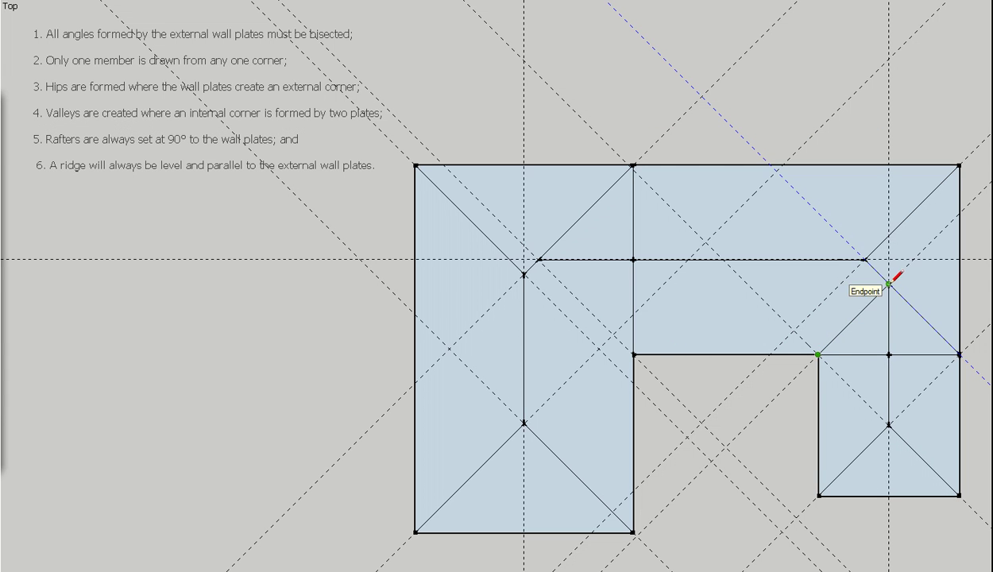
{"action": "left_click", "coordinate": [634, 354]}
{"action": "left_click", "coordinate": [539, 260]}
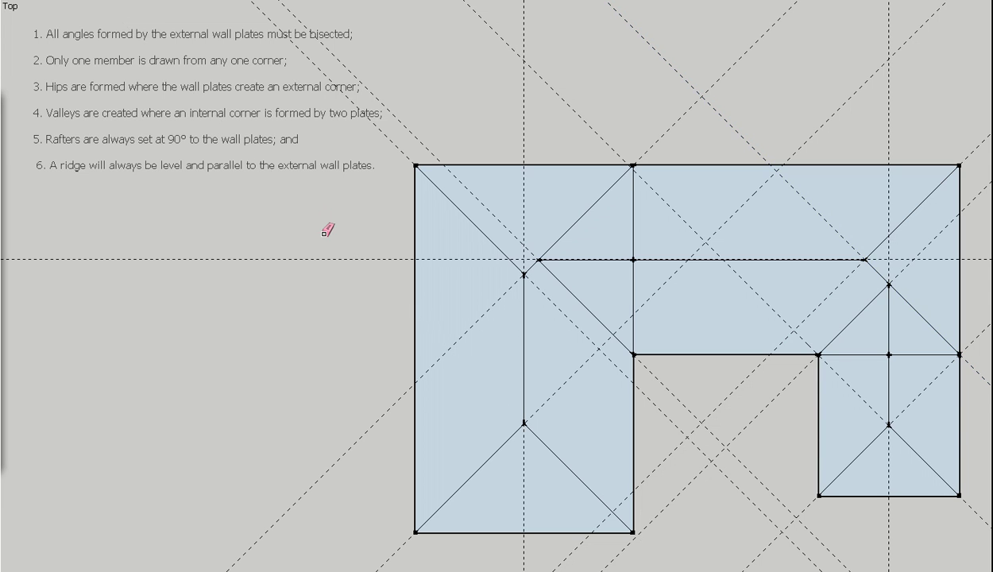
Drag the Eraser over the horizontal, vertical and diagonal guides on the left, top and right until none remain.
{"action": "left_click_drag", "start_coordinate": [334, 249], "coordinate": [342, 255]}
{"action": "mouse_move", "coordinate": [389, 186]}
{"action": "left_mouse_down"}
{"action": "mouse_move", "coordinate": [394, 158]}
{"action": "mouse_move", "coordinate": [437, 140]}
{"action": "left_mouse_up"}
{"action": "mouse_move", "coordinate": [573, 132]}
{"action": "left_mouse_down"}
{"action": "mouse_move", "coordinate": [547, 132]}
{"action": "mouse_move", "coordinate": [772, 117]}
{"action": "mouse_move", "coordinate": [732, 132]}
{"action": "mouse_move", "coordinate": [641, 124]}
{"action": "left_mouse_up"}
{"action": "mouse_move", "coordinate": [844, 122]}
{"action": "left_mouse_down"}
{"action": "mouse_move", "coordinate": [964, 153]}
{"action": "mouse_move", "coordinate": [978, 171]}
{"action": "mouse_move", "coordinate": [959, 201]}
{"action": "left_mouse_up"}
{"action": "left_click_drag", "start_coordinate": [985, 332], "coordinate": [978, 348]}
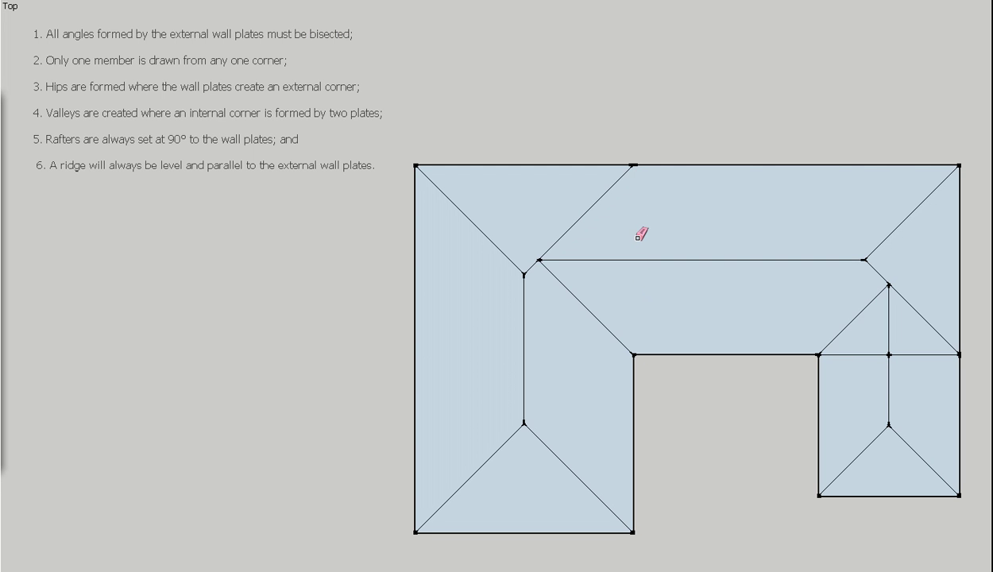
Erase the stray hip to the top wall plate, the right wing's divider line and the extra hip inside it.
{"action": "left_click", "coordinate": [615, 183]}
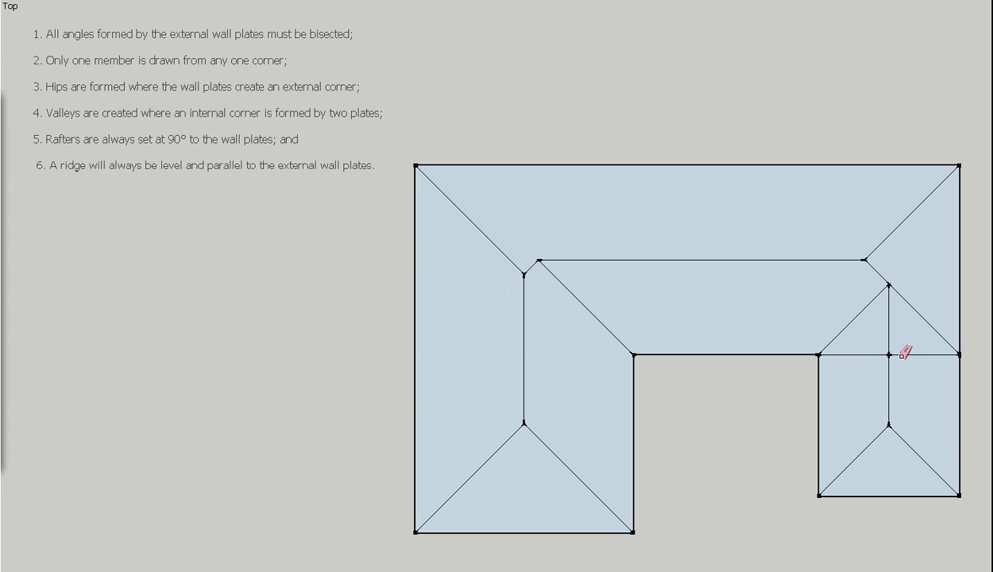
{"action": "left_click", "coordinate": [874, 355]}
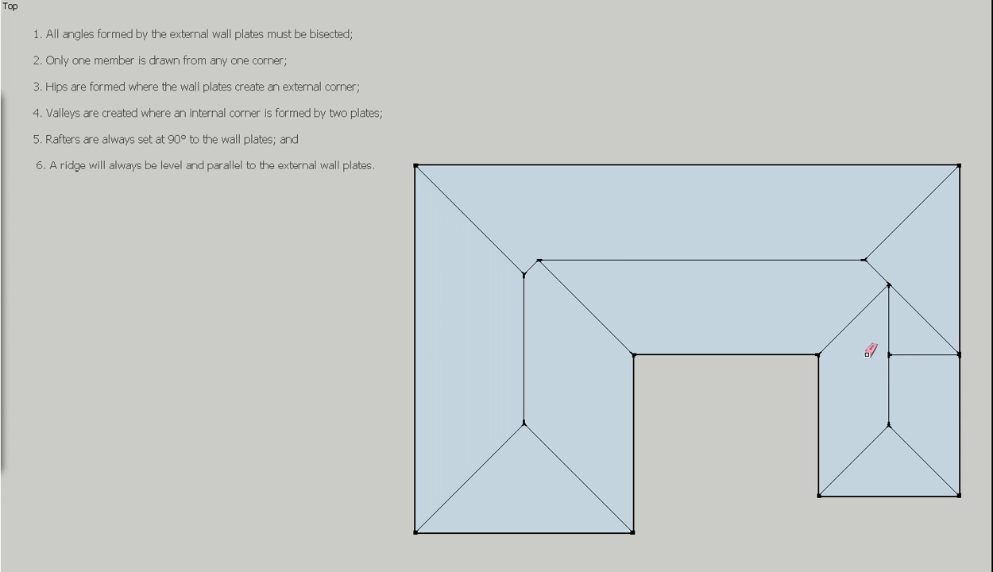
{"action": "left_click", "coordinate": [914, 354]}
{"action": "left_click", "coordinate": [942, 334]}
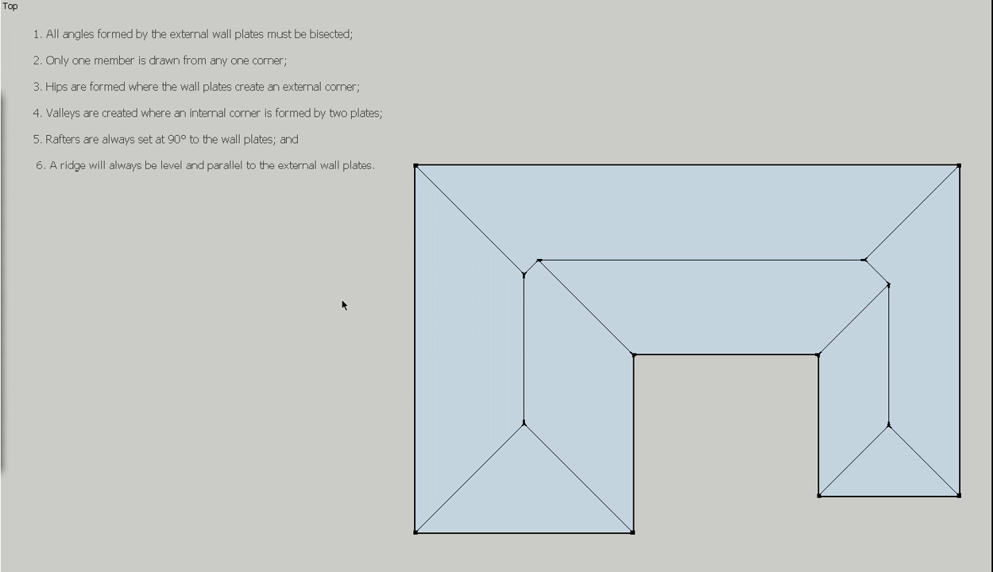
Draw a circle centred on the L-plan's oblique top-right corner and erase its outer part, leaving an arc.
{"action": "scroll", "coordinate": [340, 302], "scroll_direction": "down", "scroll_amount": 5}
{"action": "scroll", "coordinate": [340, 300], "scroll_direction": "down", "scroll_amount": 2}
{"action": "scroll", "coordinate": [708, 292], "scroll_direction": "up", "scroll_amount": 5}
{"action": "scroll", "coordinate": [816, 307], "scroll_direction": "up", "scroll_amount": 2}
{"action": "scroll", "coordinate": [744, 315], "scroll_direction": "up", "scroll_amount": 4}
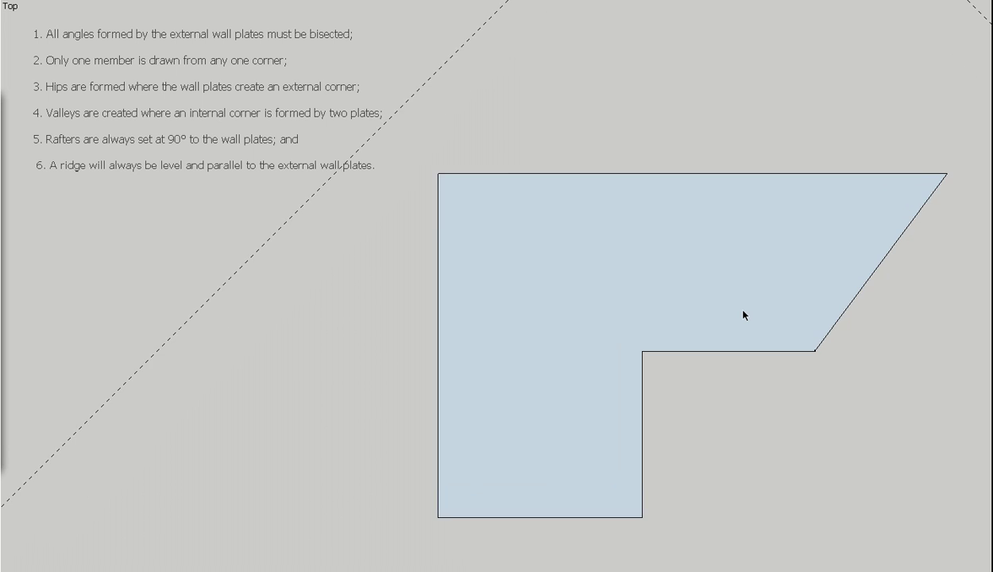
{"action": "scroll", "coordinate": [699, 304], "scroll_direction": "down", "scroll_amount": 2}
{"action": "scroll", "coordinate": [902, 259], "scroll_direction": "up", "scroll_amount": 2}
{"action": "scroll", "coordinate": [866, 183], "scroll_direction": "up", "scroll_amount": 3}
{"action": "scroll", "coordinate": [866, 185], "scroll_direction": "up", "scroll_amount": 1}
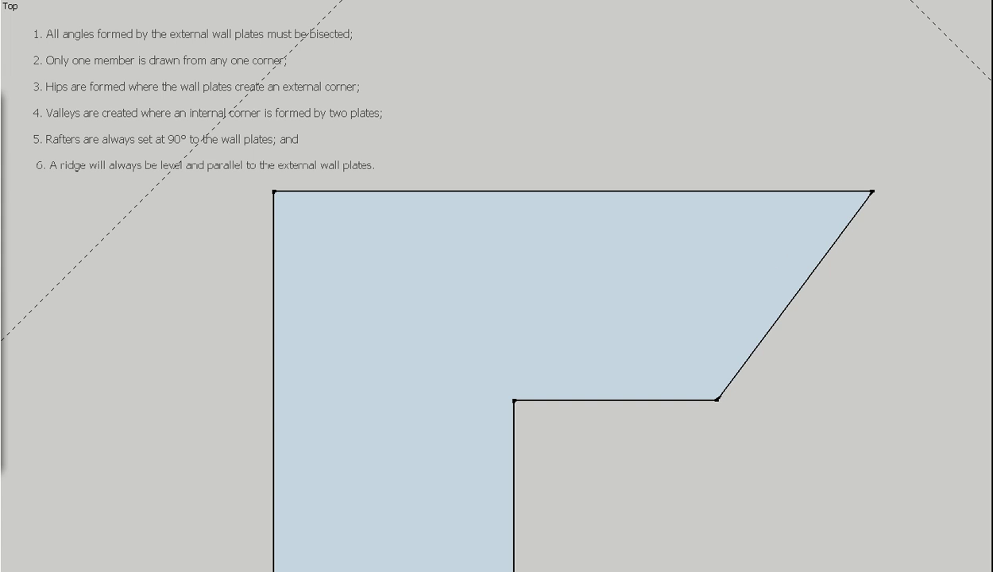
{"action": "key", "text": "l"}
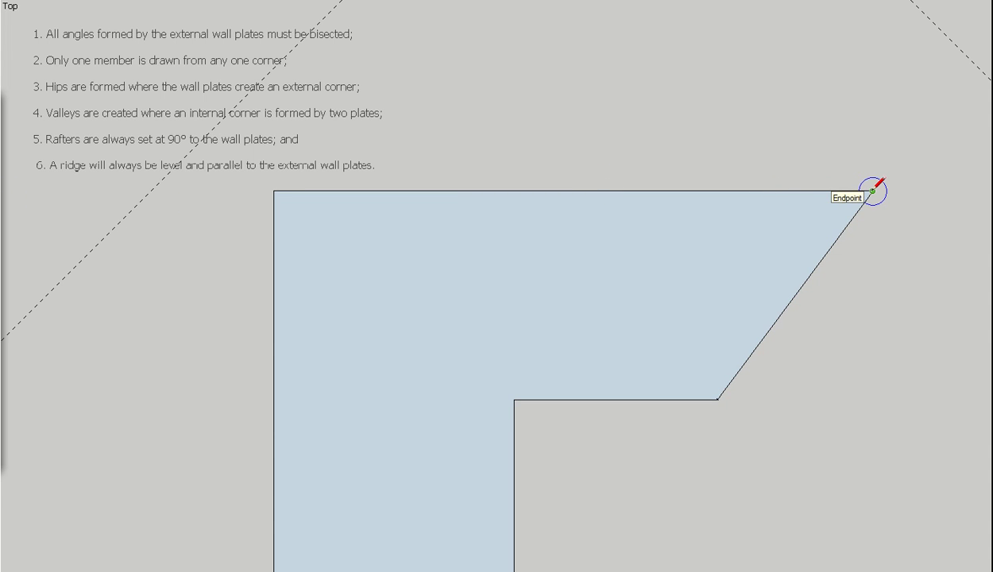
{"action": "left_click", "coordinate": [873, 191]}
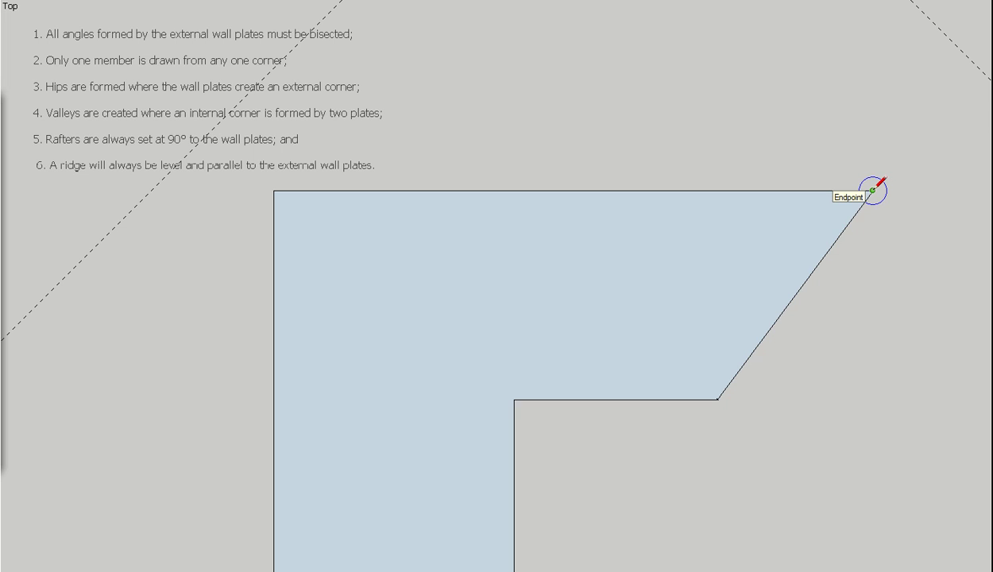
{"action": "left_click", "coordinate": [872, 191]}
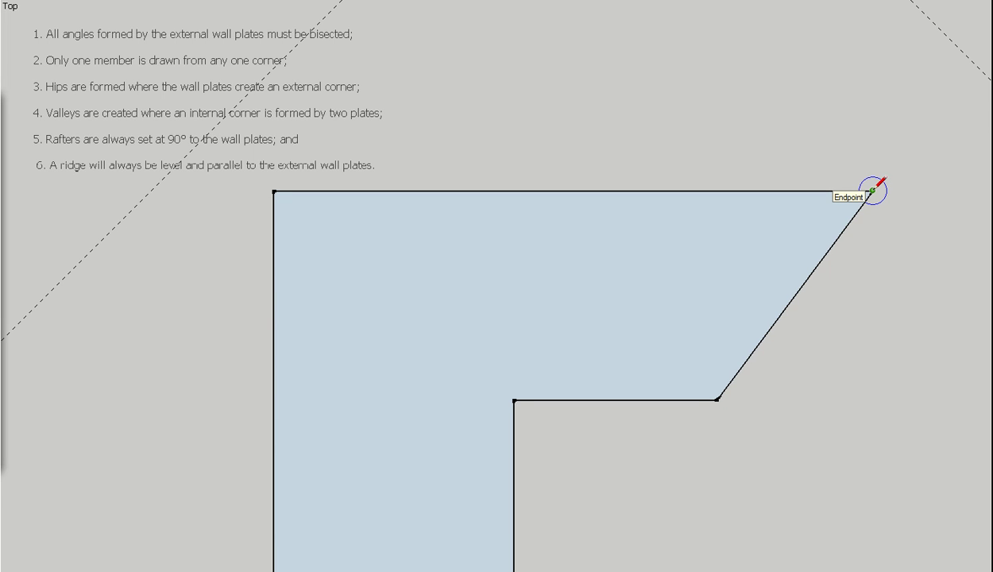
{"action": "left_click", "coordinate": [872, 190]}
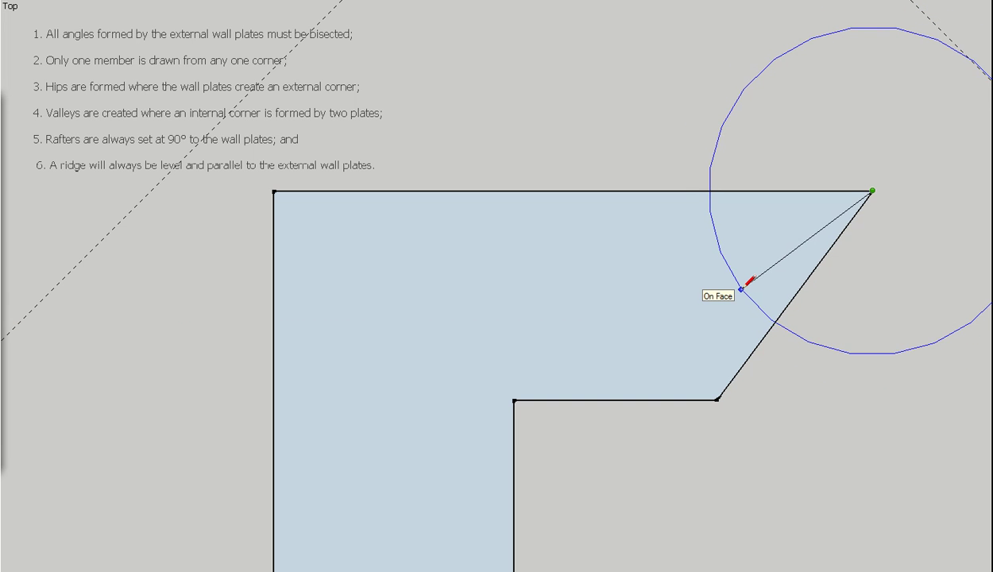
{"action": "left_click", "coordinate": [741, 289]}
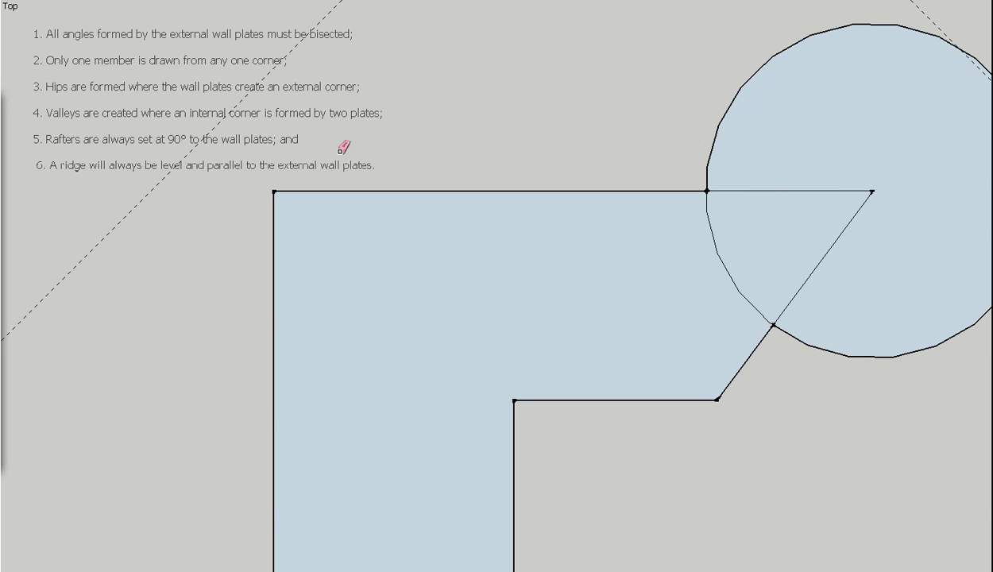
{"action": "left_click", "coordinate": [711, 150]}
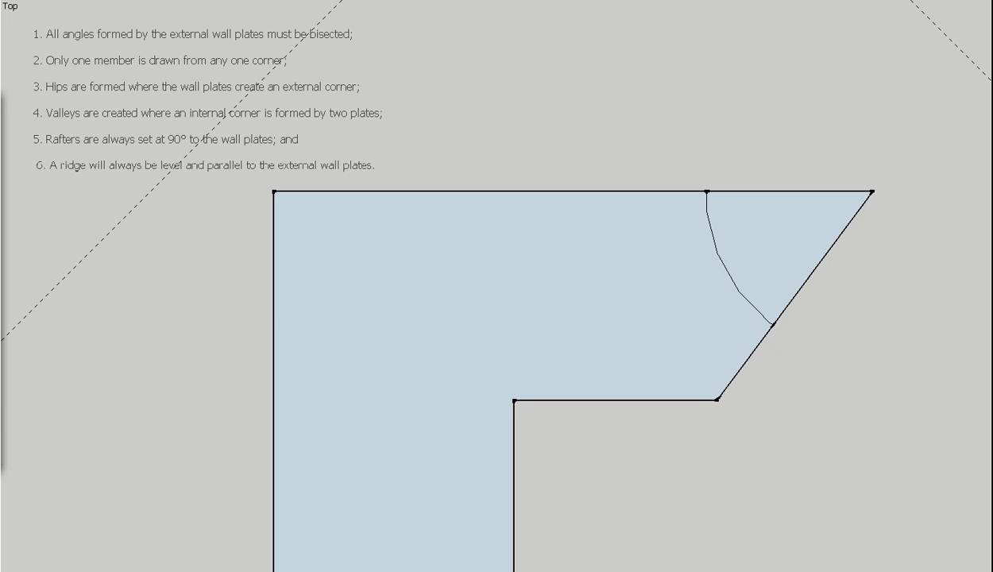
Draw two circles centred where the arc meets the top edge and the slanted edge.
{"action": "key", "text": "c"}
{"action": "left_click", "coordinate": [706, 191]}
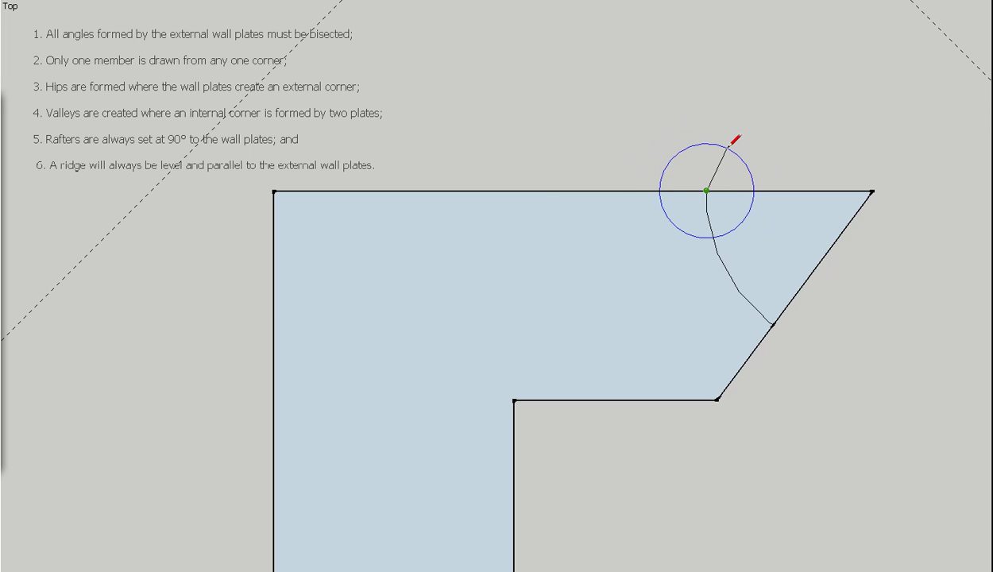
{"action": "left_click", "coordinate": [873, 190]}
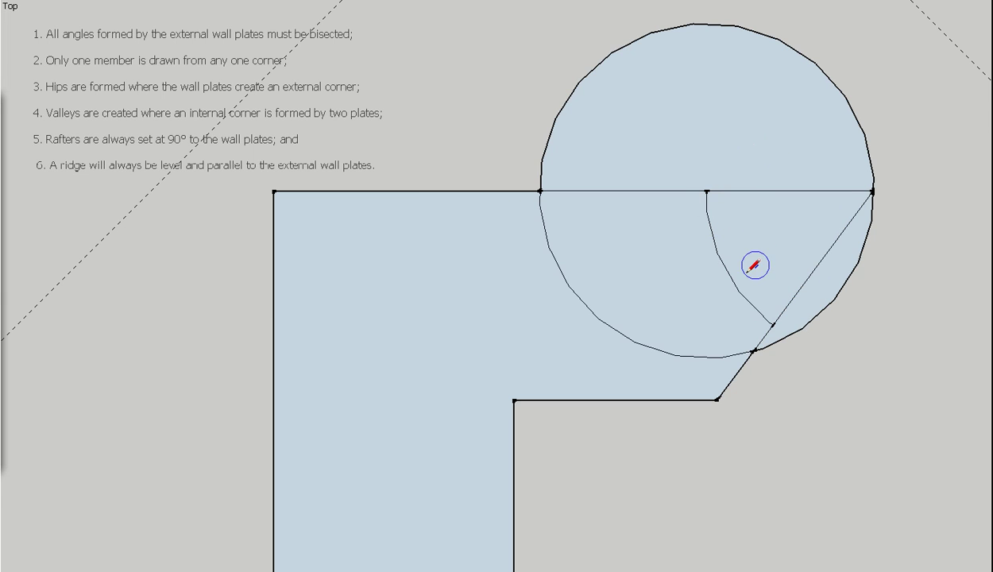
{"action": "left_click", "coordinate": [773, 325]}
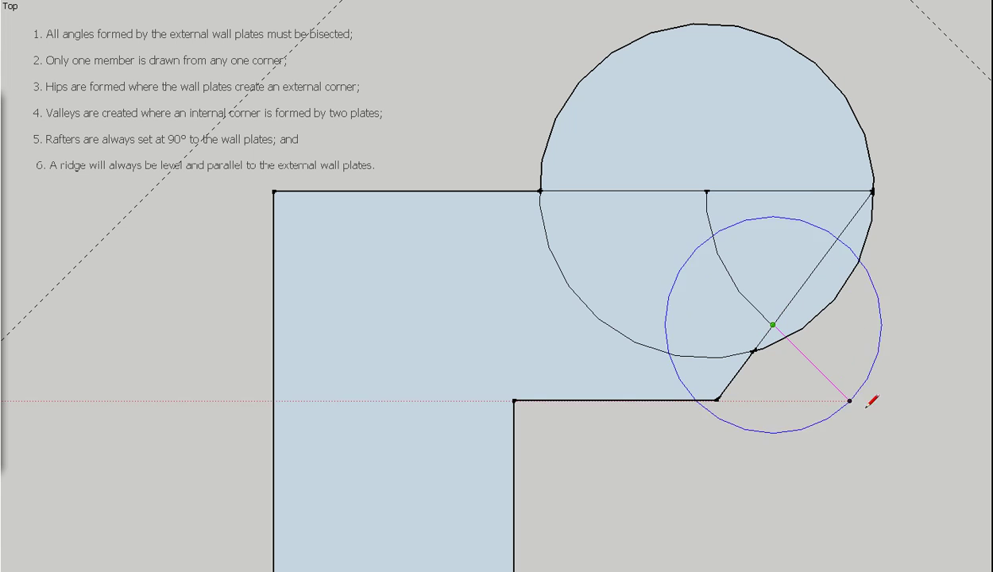
{"action": "key", "text": "Return"}
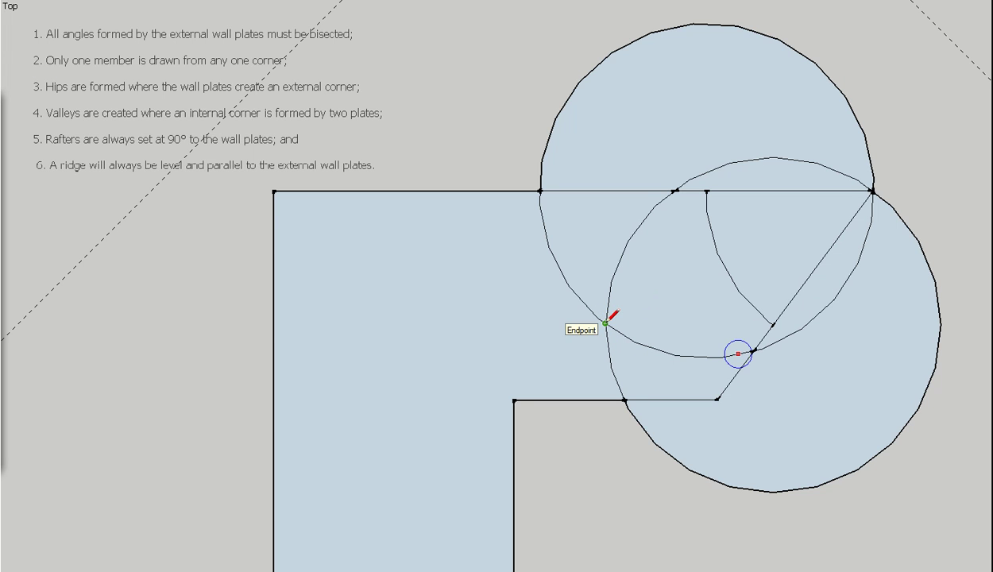
Draw the bisector hip line from the circles' intersection to the top-right corner.
{"action": "left_click", "coordinate": [606, 322]}
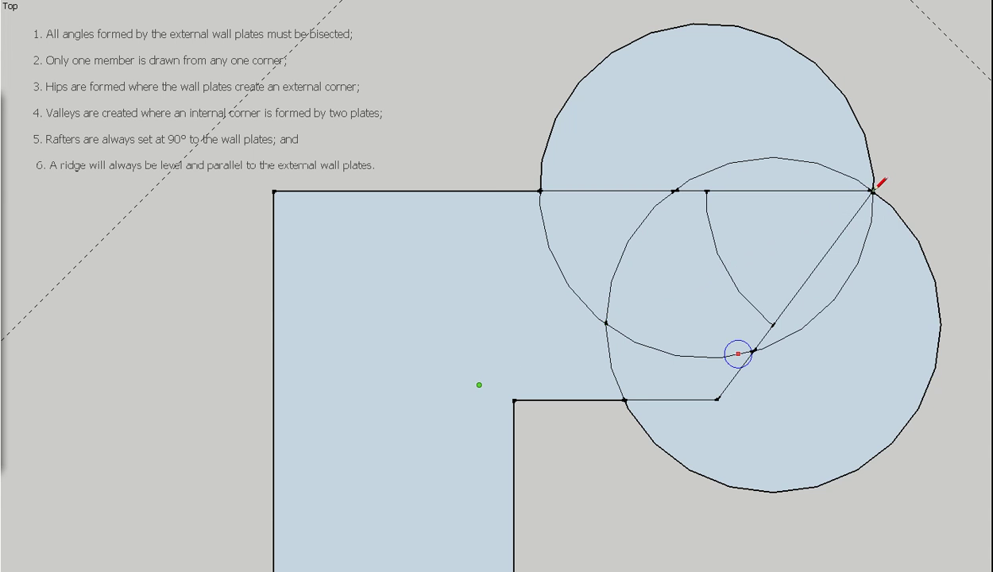
{"action": "scroll", "coordinate": [873, 191], "scroll_direction": "up", "scroll_amount": 3}
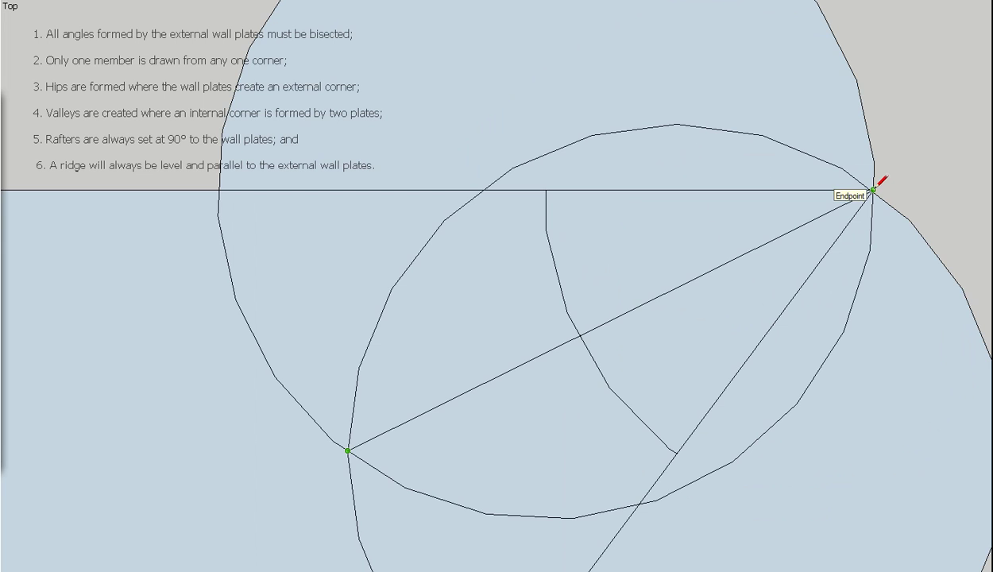
{"action": "left_click", "coordinate": [873, 190]}
{"action": "scroll", "coordinate": [873, 189], "scroll_direction": "down", "scroll_amount": 3}
{"action": "scroll", "coordinate": [874, 188], "scroll_direction": "down", "scroll_amount": 2}
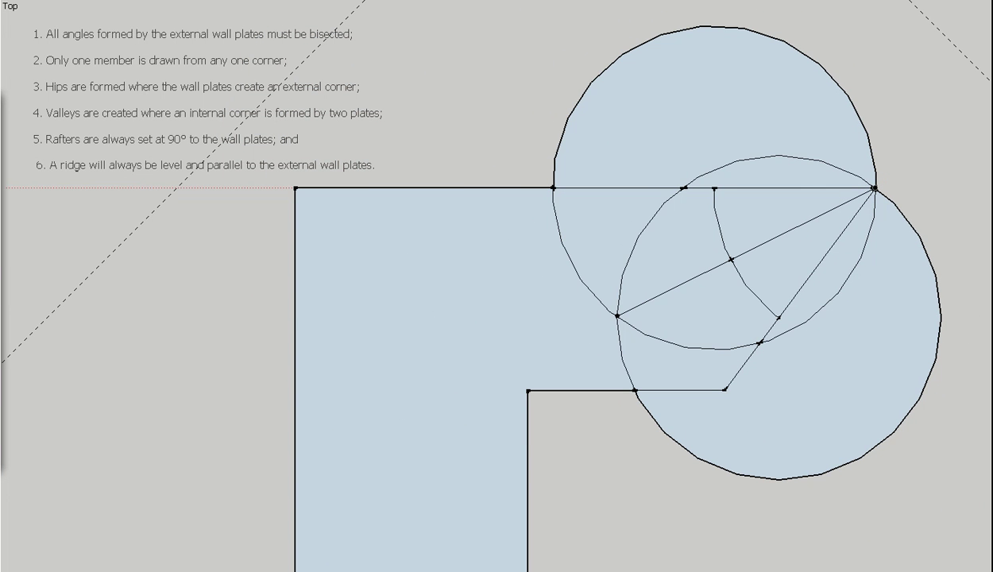
Erase the construction circles and arcs around the corner.
{"action": "key", "text": "e"}
{"action": "left_click", "coordinate": [556, 195]}
{"action": "left_click", "coordinate": [555, 172]}
{"action": "left_click", "coordinate": [716, 193]}
{"action": "mouse_move", "coordinate": [711, 165]}
{"action": "left_mouse_down"}
{"action": "mouse_move", "coordinate": [831, 163]}
{"action": "mouse_move", "coordinate": [886, 193]}
{"action": "mouse_move", "coordinate": [858, 227]}
{"action": "mouse_move", "coordinate": [776, 263]}
{"action": "left_mouse_up"}
{"action": "left_click", "coordinate": [889, 205]}
{"action": "left_click", "coordinate": [739, 274]}
{"action": "left_click", "coordinate": [690, 346]}
{"action": "left_click", "coordinate": [635, 247]}
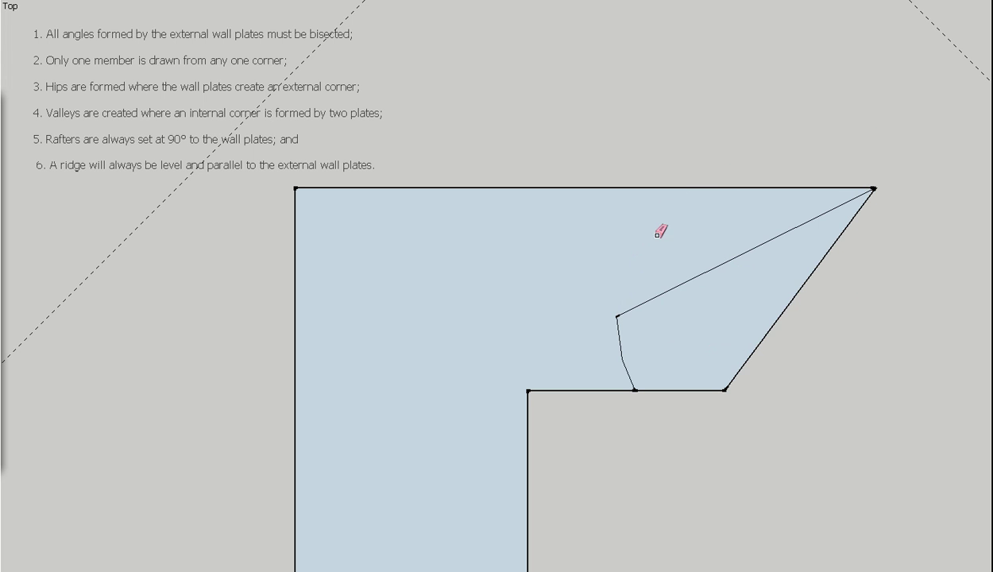
Construct bisecting circles at the angled wall's lower corner to locate the second hip.
{"action": "left_click", "coordinate": [622, 352]}
{"action": "scroll", "coordinate": [722, 117], "scroll_direction": "down", "scroll_amount": 2}
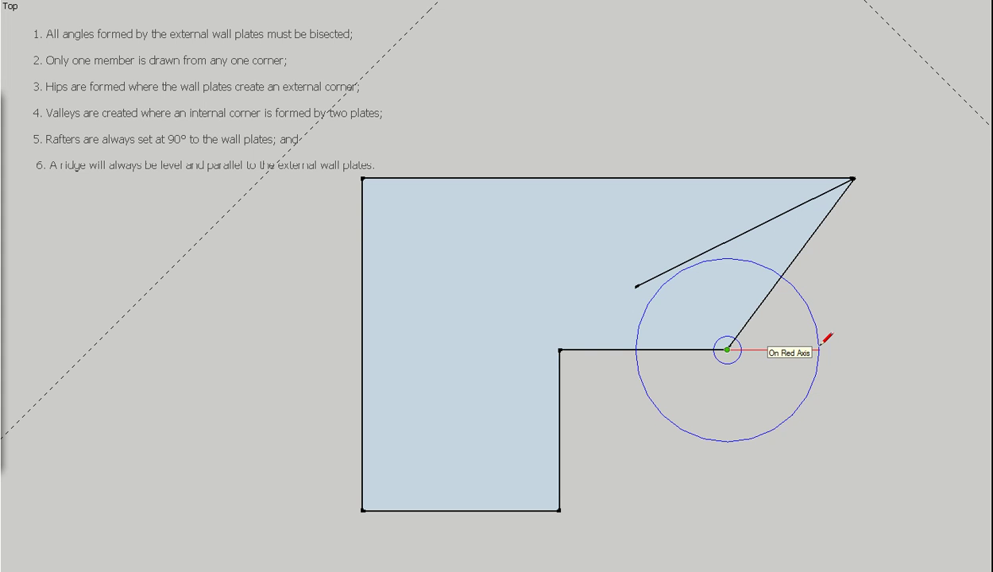
{"action": "key", "text": "Return"}
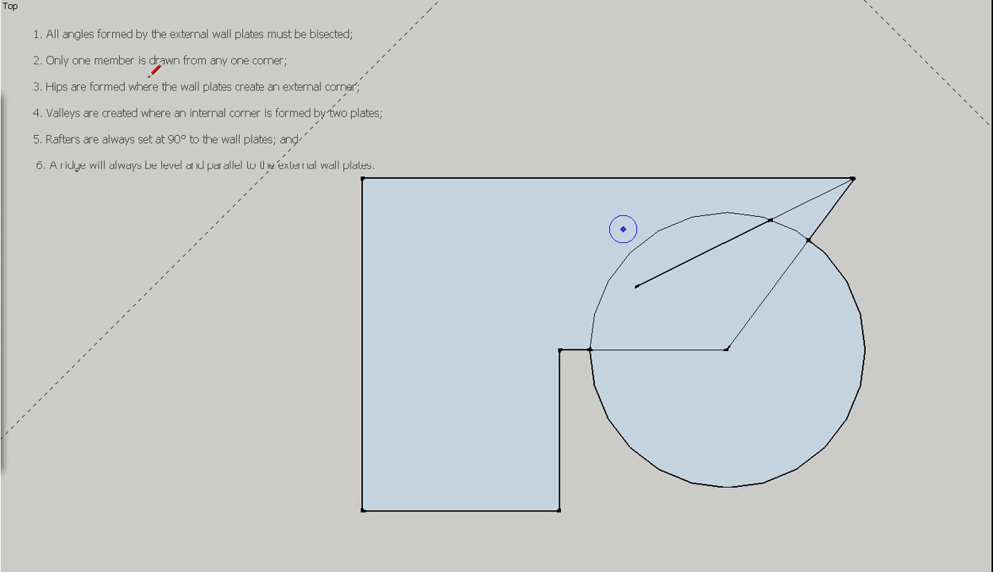
{"action": "left_click", "coordinate": [640, 450]}
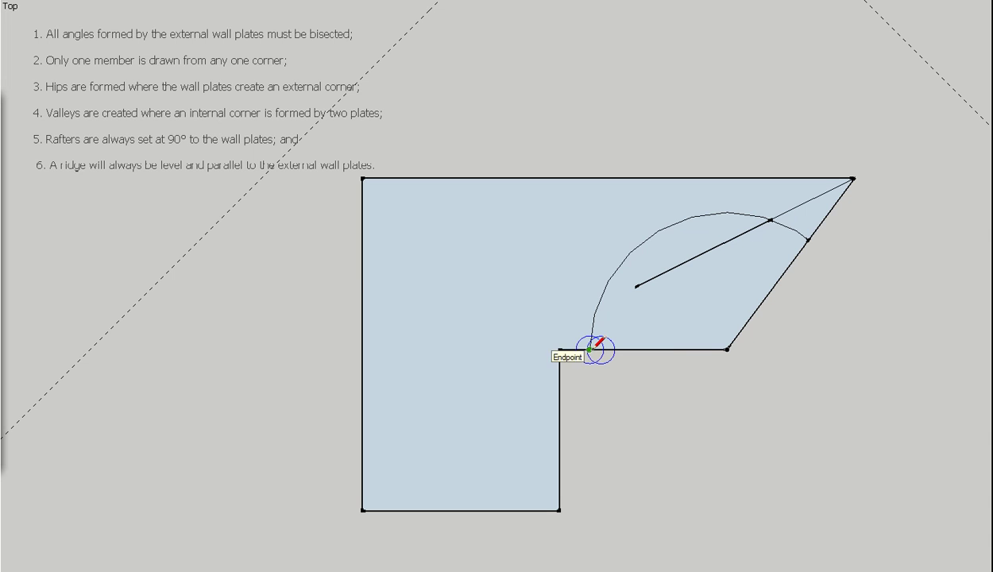
{"action": "left_click", "coordinate": [589, 349]}
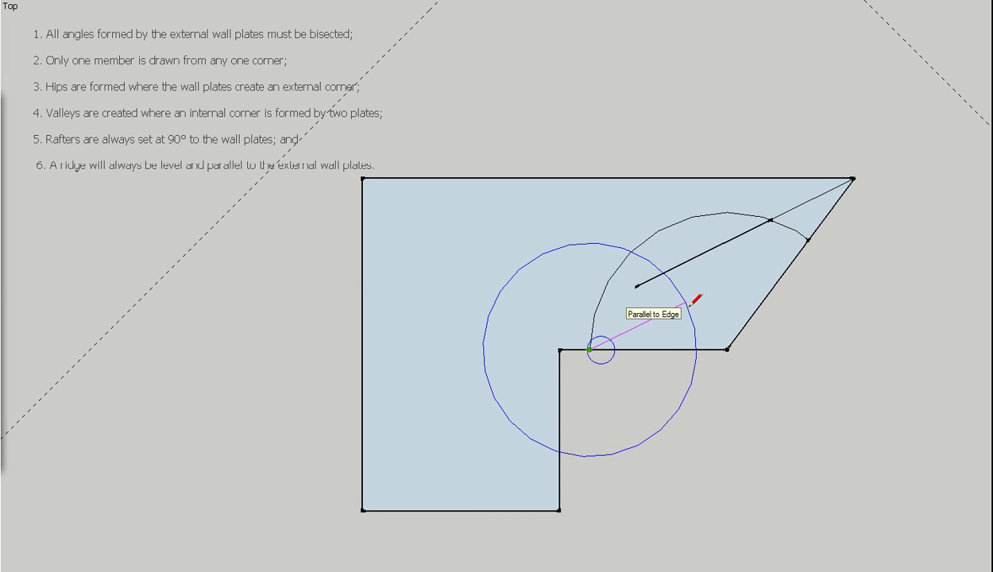
{"action": "key", "text": "Return"}
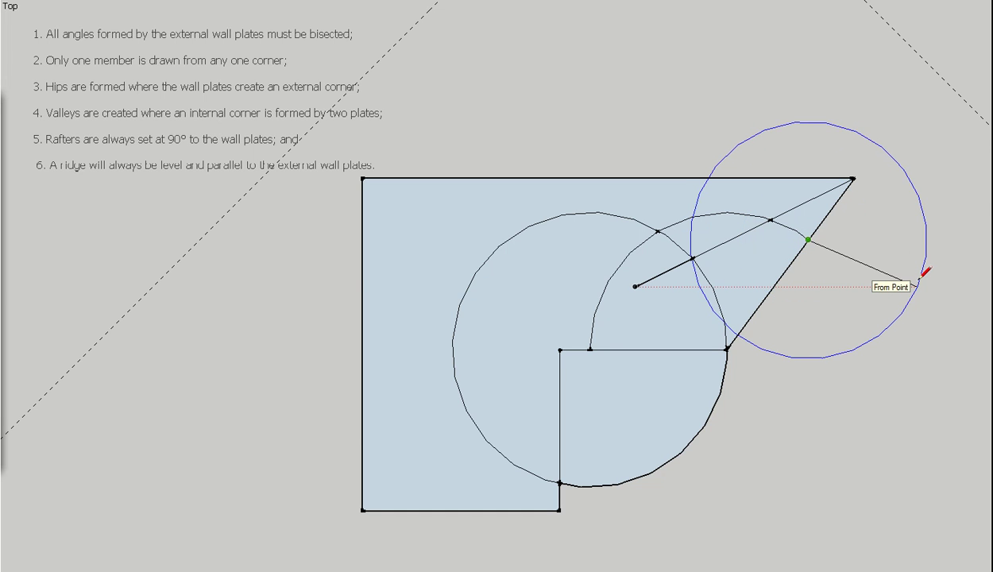
{"action": "key", "text": "Return"}
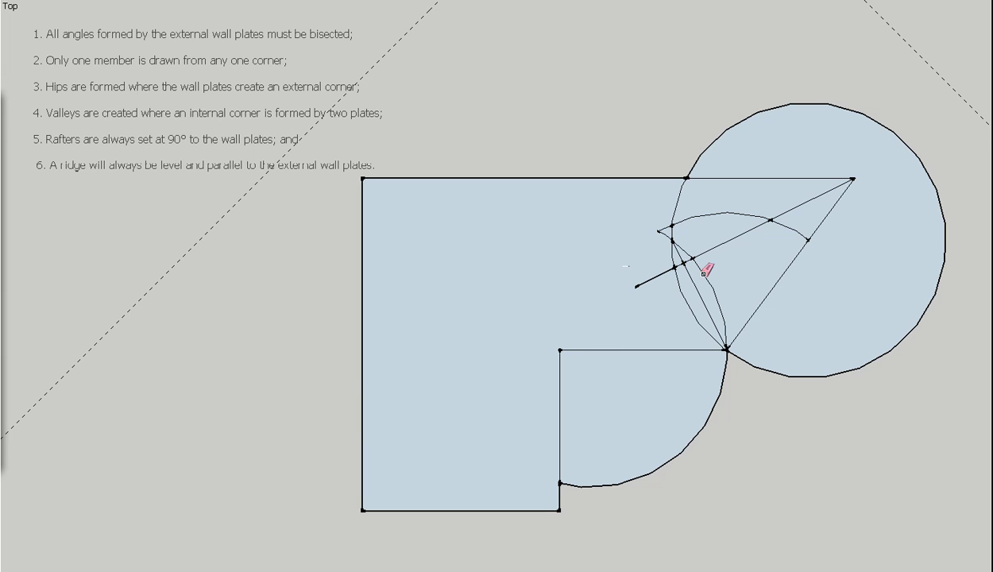
Erase the leftover construction arcs, ticks and the large right-hand circle.
{"action": "left_click", "coordinate": [703, 273]}
{"action": "left_click", "coordinate": [671, 285]}
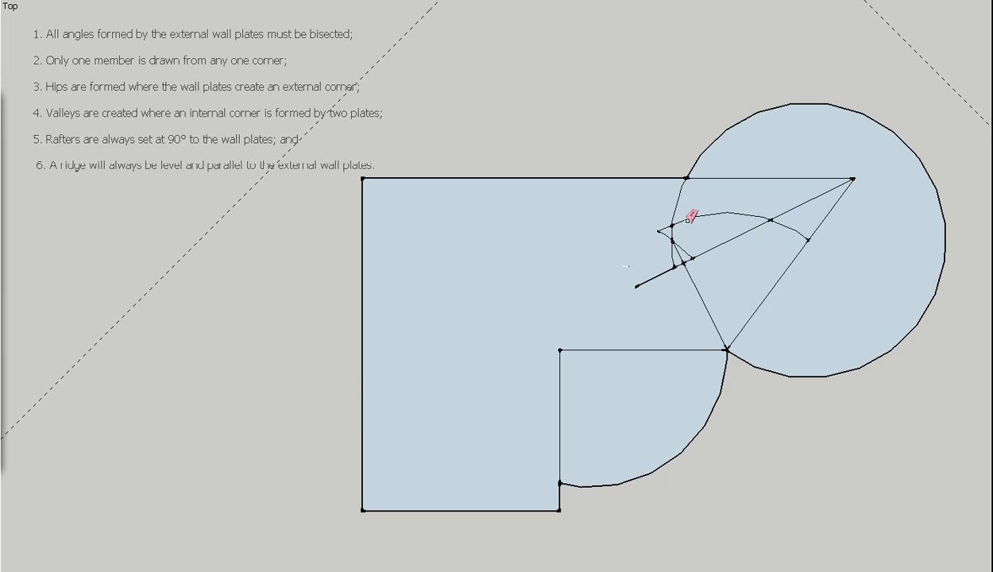
{"action": "left_click", "coordinate": [677, 211]}
{"action": "left_click_drag", "start_coordinate": [678, 220], "coordinate": [670, 225]}
{"action": "left_click", "coordinate": [659, 231]}
{"action": "left_click", "coordinate": [675, 256]}
{"action": "left_click", "coordinate": [677, 264]}
{"action": "left_click", "coordinate": [677, 249]}
{"action": "left_click", "coordinate": [768, 222]}
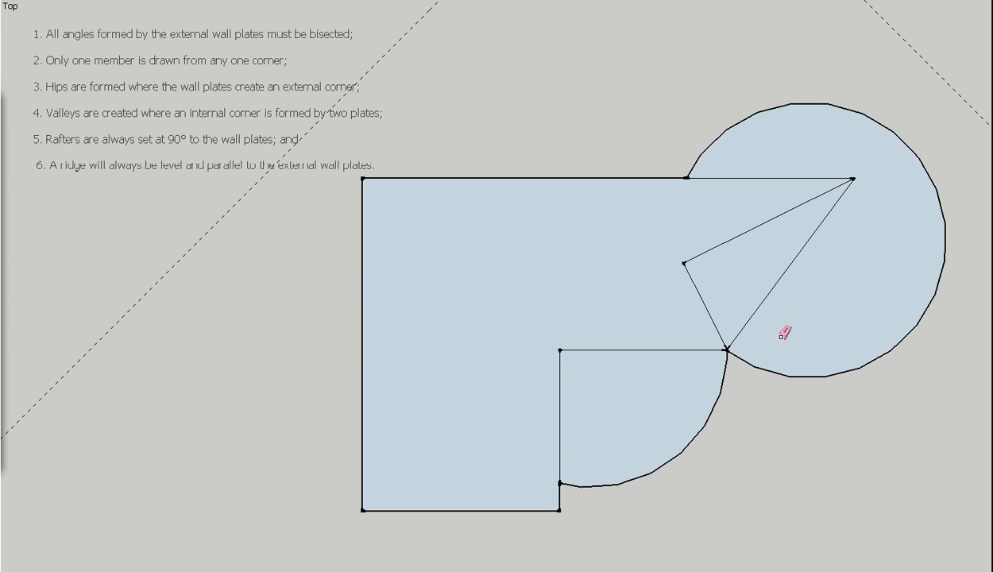
{"action": "left_click_drag", "start_coordinate": [756, 365], "coordinate": [736, 376]}
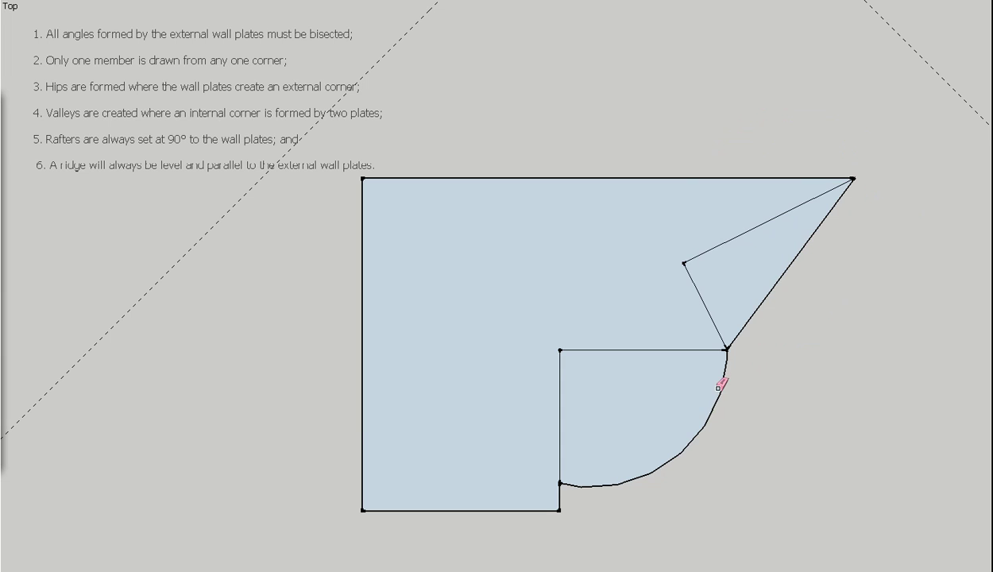
{"action": "left_click", "coordinate": [718, 387]}
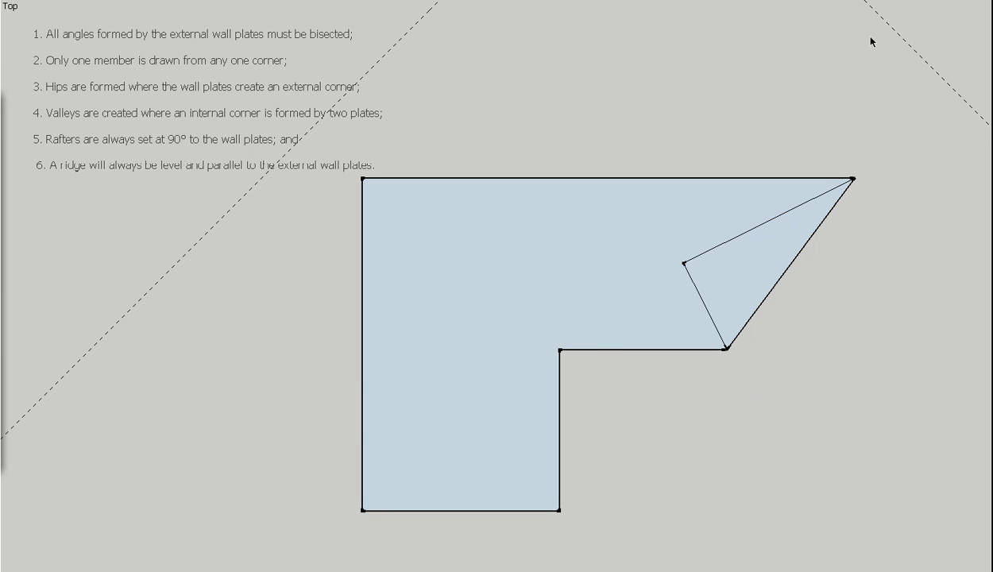
Place 45° guides through the top-left, bottom-right, inner and bottom-left corners.
{"action": "left_click", "coordinate": [901, 37]}
{"action": "left_click", "coordinate": [928, 62]}
{"action": "left_click", "coordinate": [838, 96]}
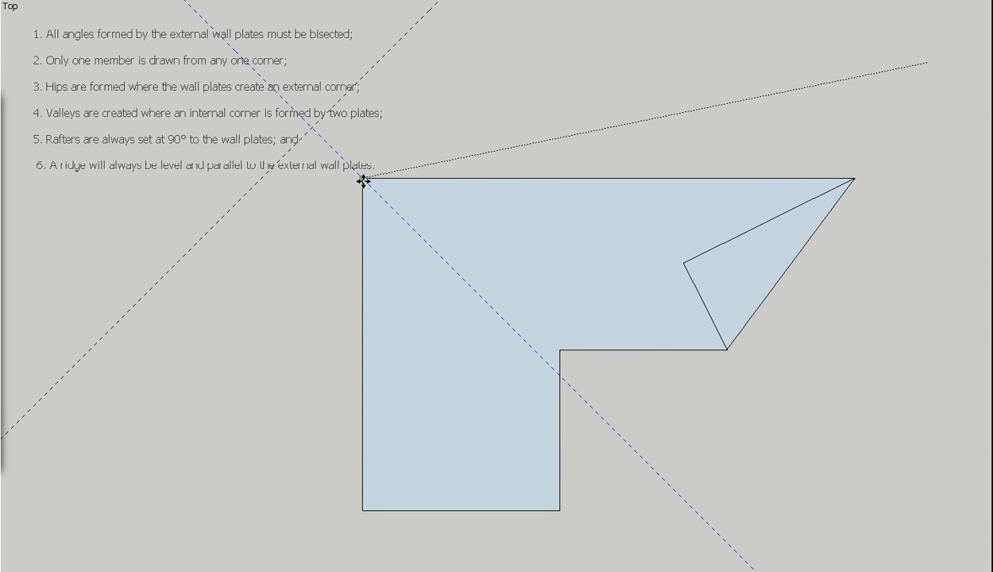
{"action": "left_click", "coordinate": [364, 180]}
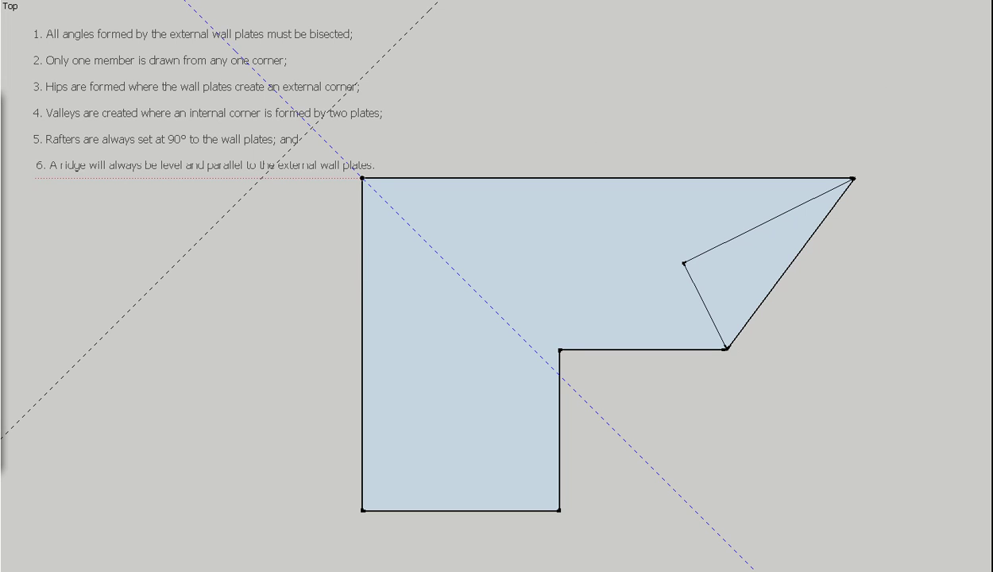
{"action": "left_click", "coordinate": [362, 178], "text": "ctrl"}
{"action": "left_click", "coordinate": [560, 349]}
{"action": "left_click", "coordinate": [160, 280]}
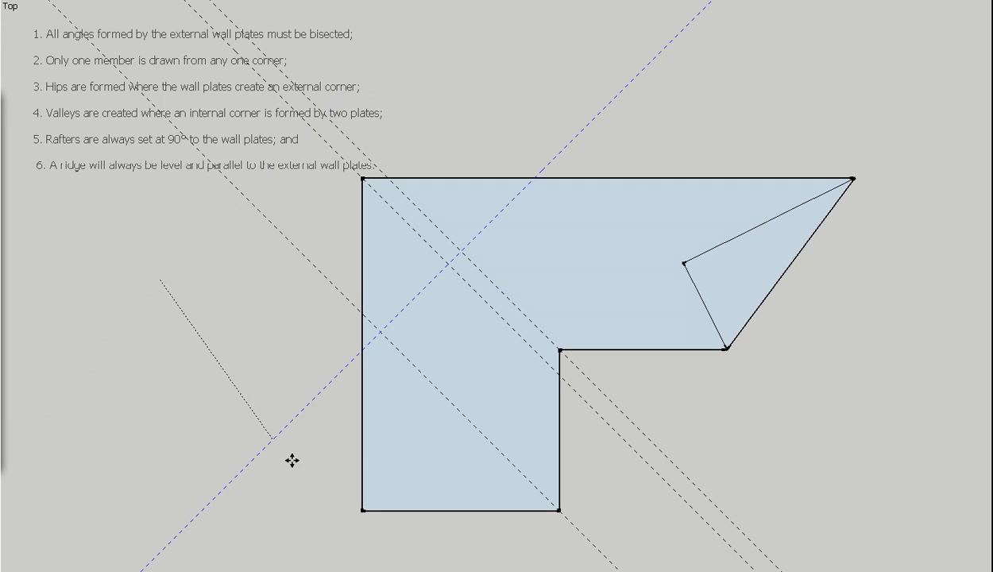
{"action": "left_click", "coordinate": [362, 509]}
Add a vertical guide through the inner corner and a horizontal guide through the hip junction.
{"action": "key", "text": "t"}
{"action": "left_click", "coordinate": [362, 364]}
{"action": "left_click", "coordinate": [460, 397]}
{"action": "left_click", "coordinate": [619, 350]}
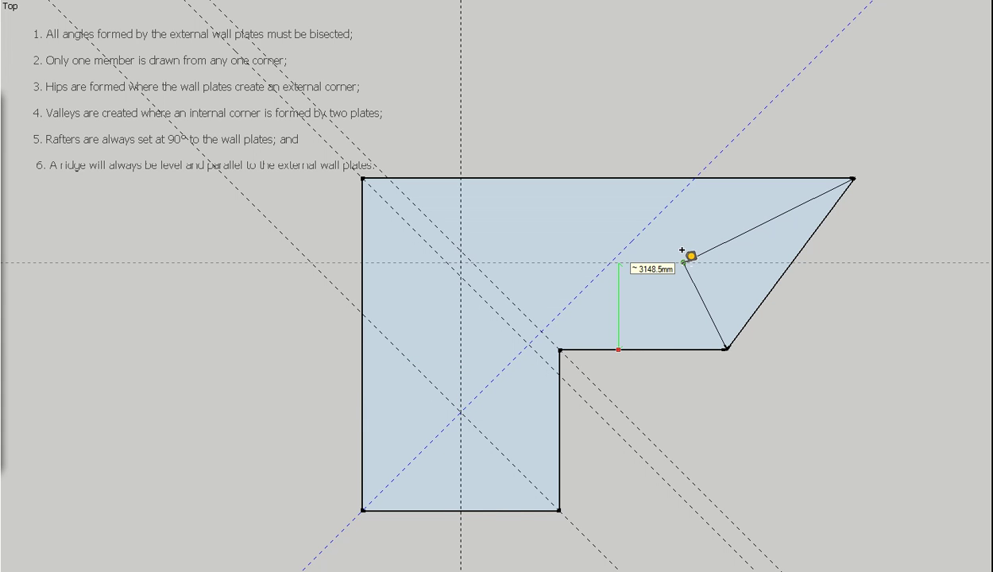
{"action": "left_click", "coordinate": [683, 262]}
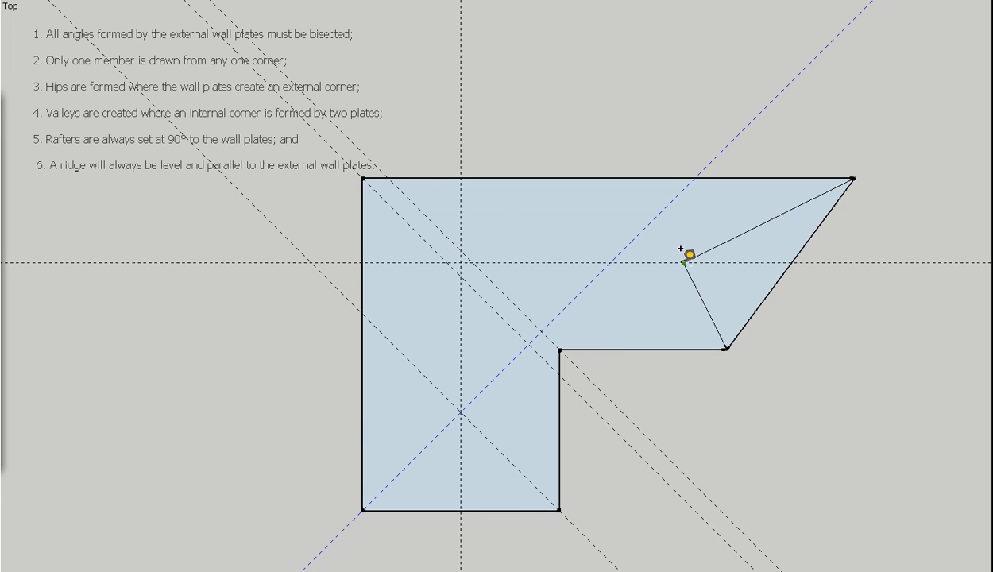
{"action": "left_click", "coordinate": [560, 350]}
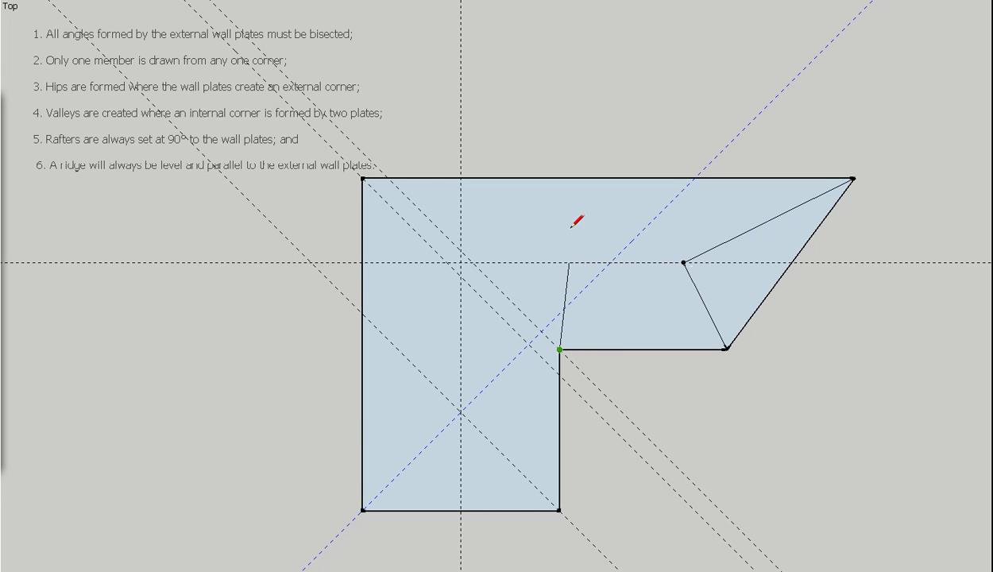
Split the plan from the inner corner to the top edge and copy a diagonal guide there.
{"action": "left_click", "coordinate": [560, 178]}
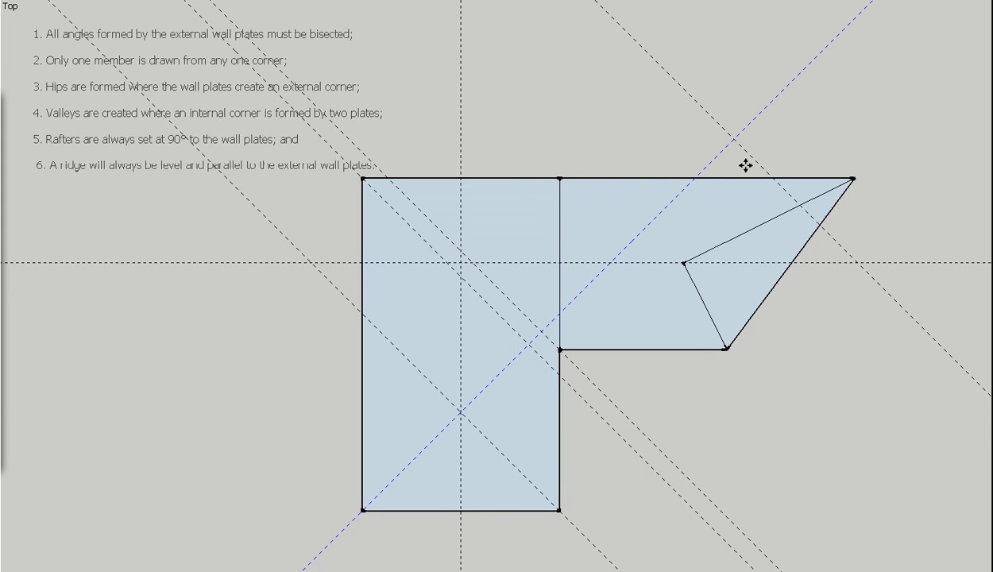
{"action": "left_click", "coordinate": [219, 174], "text": "ctrl"}
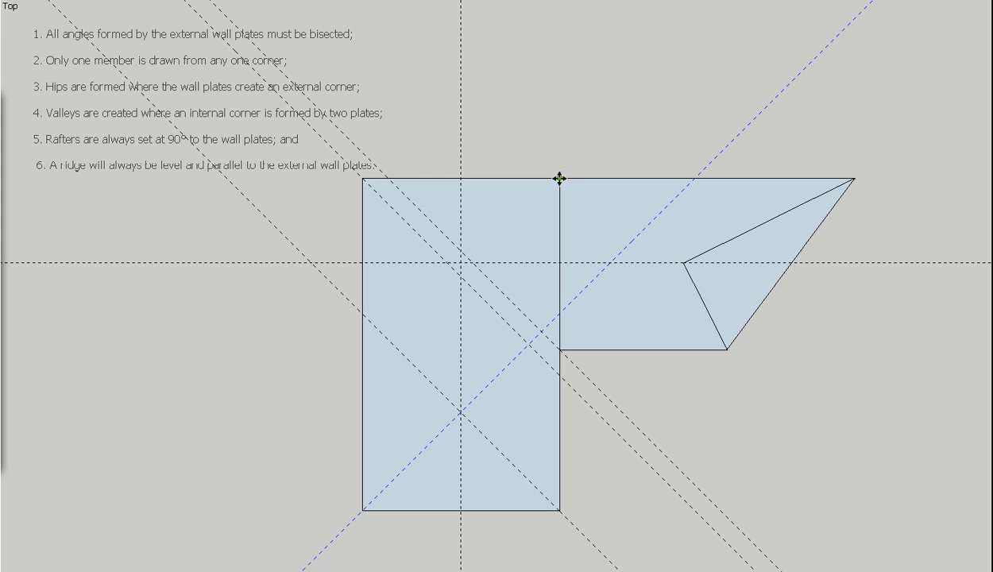
{"action": "left_click", "coordinate": [561, 177]}
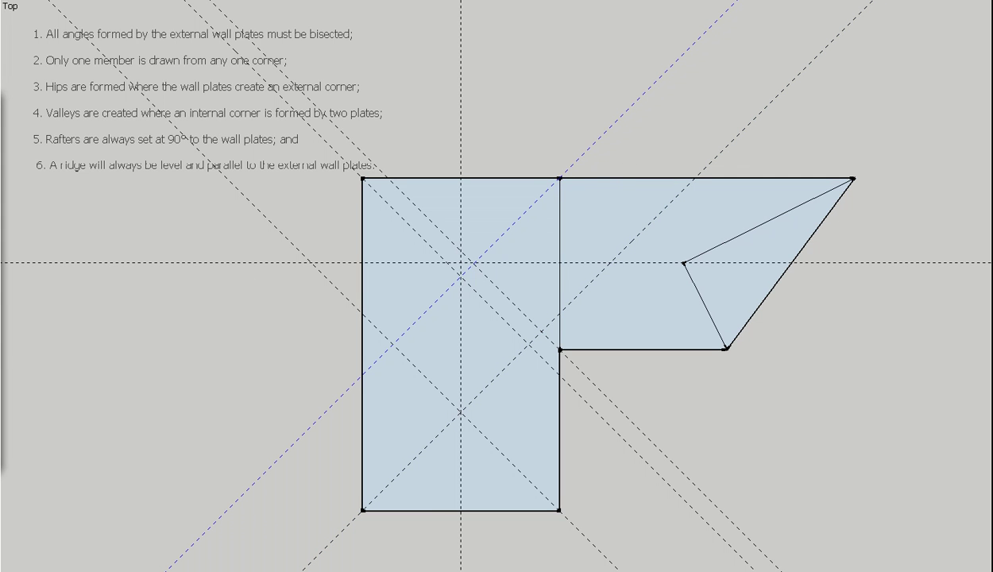
Draw the left wing's hips from the bottom corners, its ridge, and the hip to the top-left corner.
{"action": "key", "text": "l"}
{"action": "left_click", "coordinate": [362, 510]}
{"action": "left_click", "coordinate": [460, 412]}
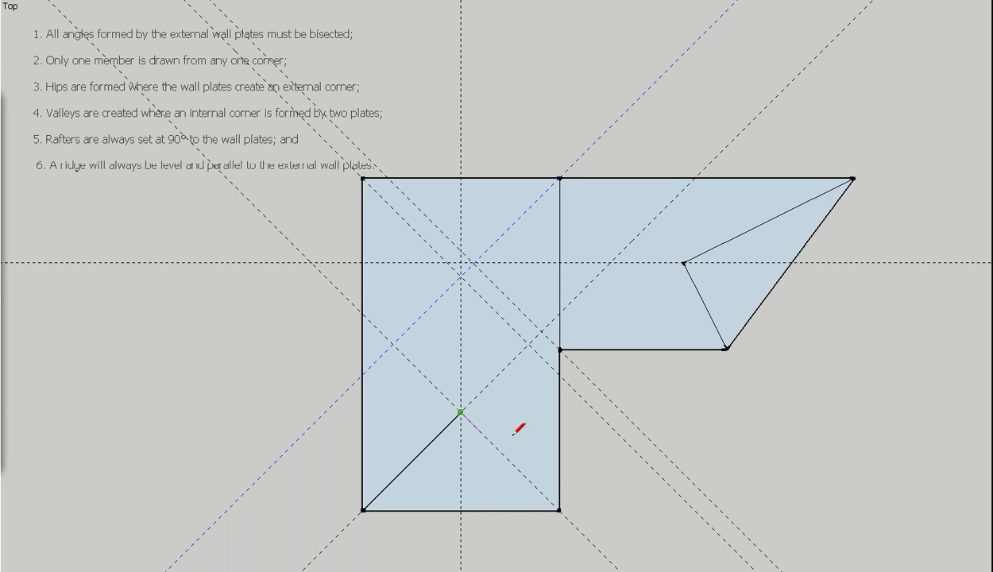
{"action": "left_click", "coordinate": [559, 509]}
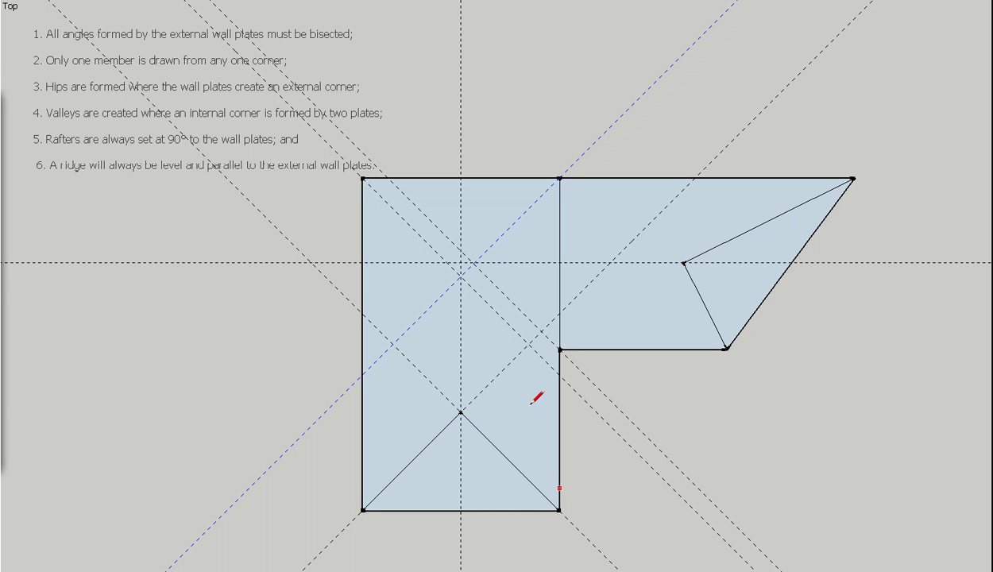
{"action": "left_click", "coordinate": [460, 412]}
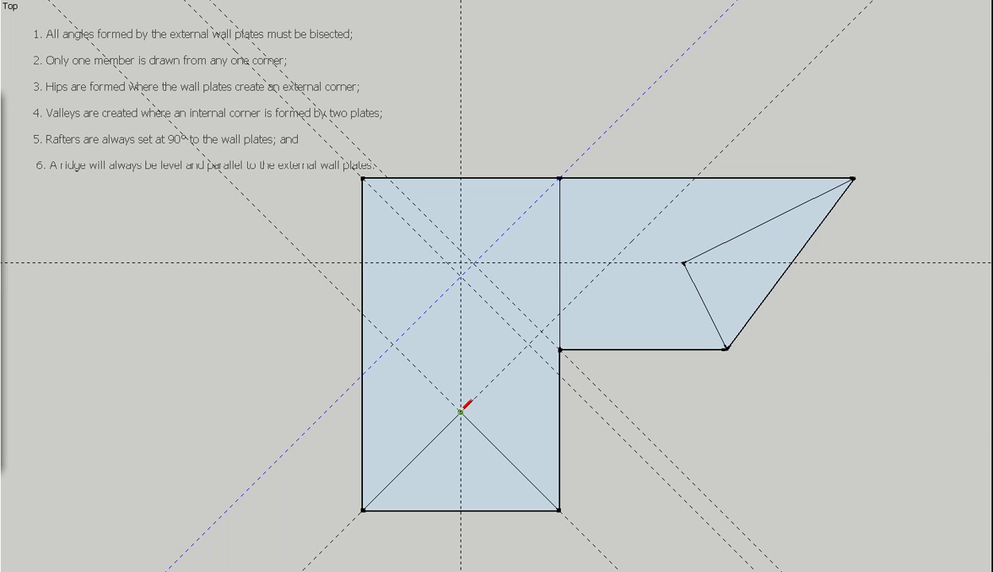
{"action": "left_click", "coordinate": [461, 275]}
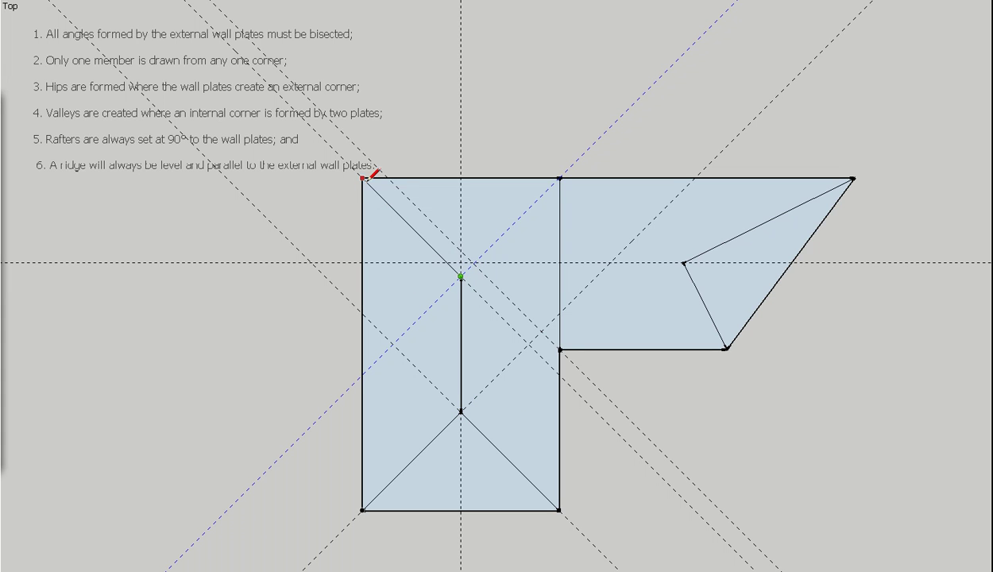
{"action": "left_click", "coordinate": [364, 177]}
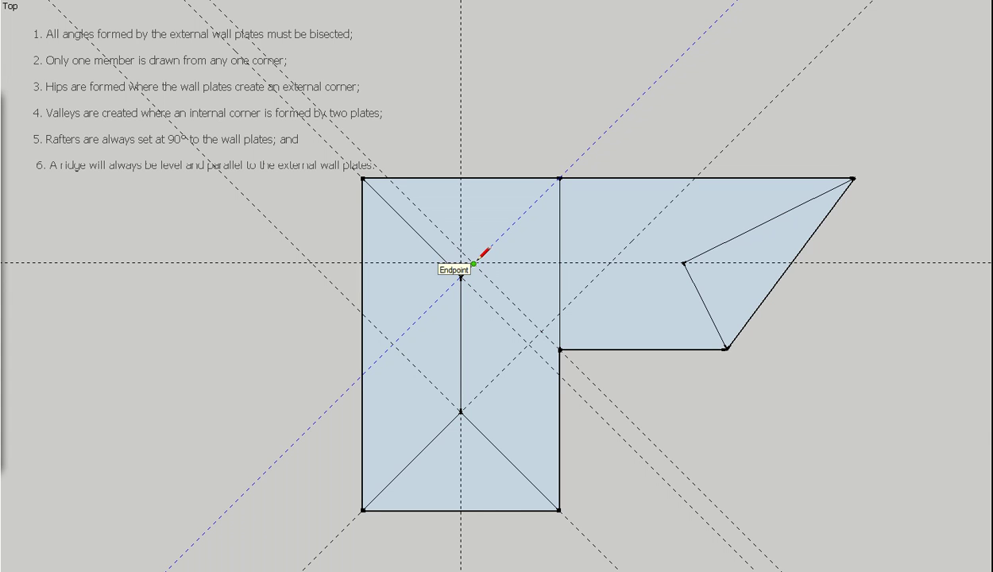
Draw the ridge joining both wings and the valley from the inner corner.
{"action": "left_click", "coordinate": [474, 263]}
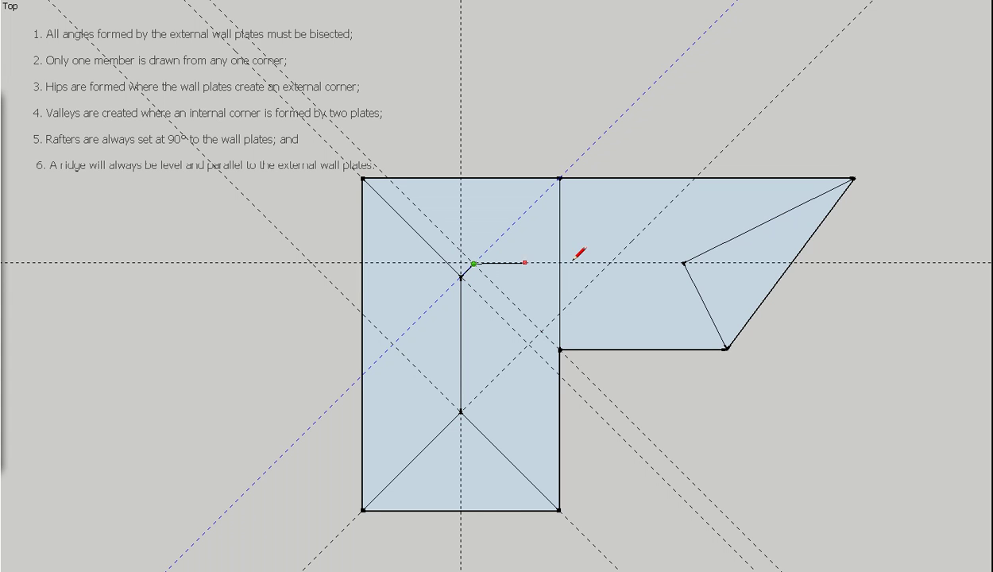
{"action": "left_click", "coordinate": [685, 263]}
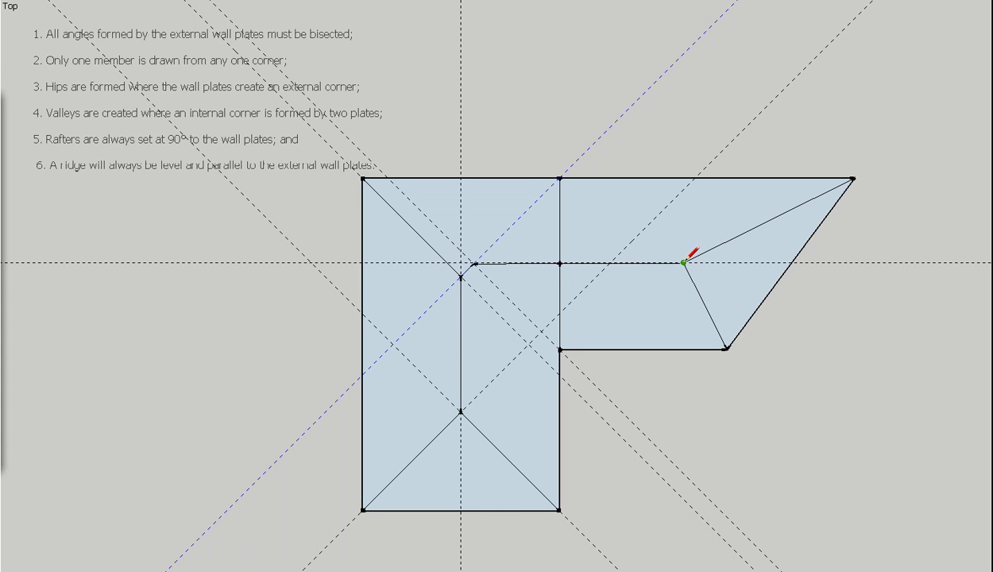
{"action": "left_click", "coordinate": [559, 349]}
{"action": "left_click", "coordinate": [473, 263]}
Erase the vertical, diagonal and horizontal guides and both parts of the dividing line.
{"action": "key", "text": "e"}
{"action": "left_click", "coordinate": [460, 148]}
{"action": "left_click", "coordinate": [735, 148]}
{"action": "left_click_drag", "start_coordinate": [595, 365], "coordinate": [581, 485]}
{"action": "left_click", "coordinate": [566, 517]}
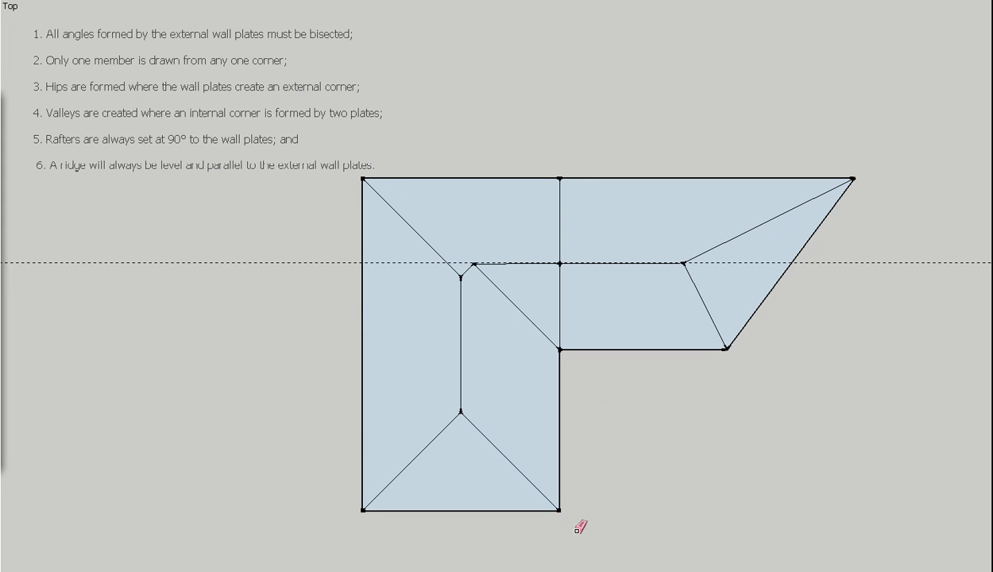
{"action": "left_click", "coordinate": [426, 261]}
{"action": "left_click", "coordinate": [561, 246]}
{"action": "left_click", "coordinate": [560, 268]}
{"action": "key", "text": "o"}
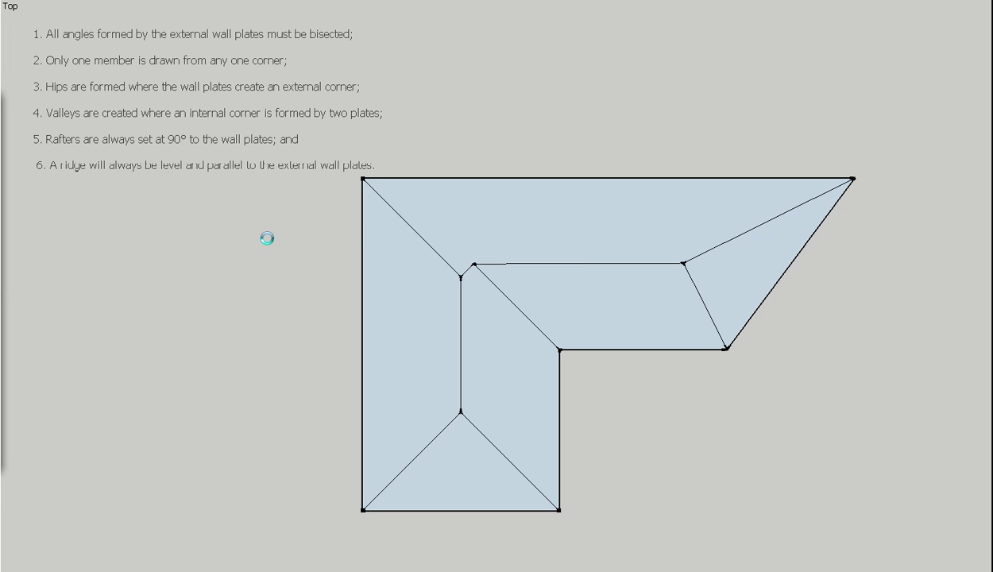
{"action": "key", "text": "e"}
{"action": "scroll", "coordinate": [316, 237], "scroll_direction": "down", "scroll_amount": 1}
{"action": "scroll", "coordinate": [213, 237], "scroll_direction": "up", "scroll_amount": 1}
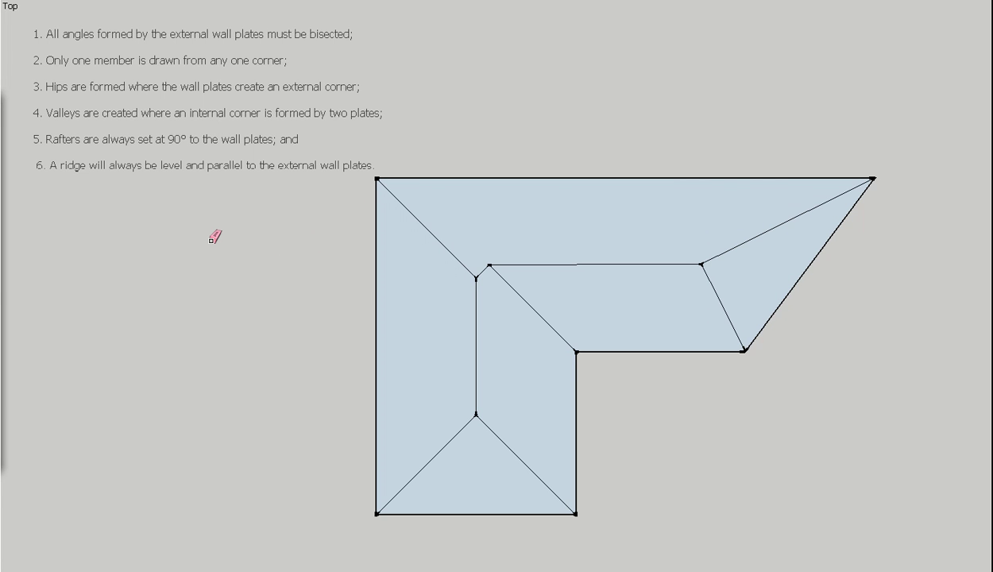